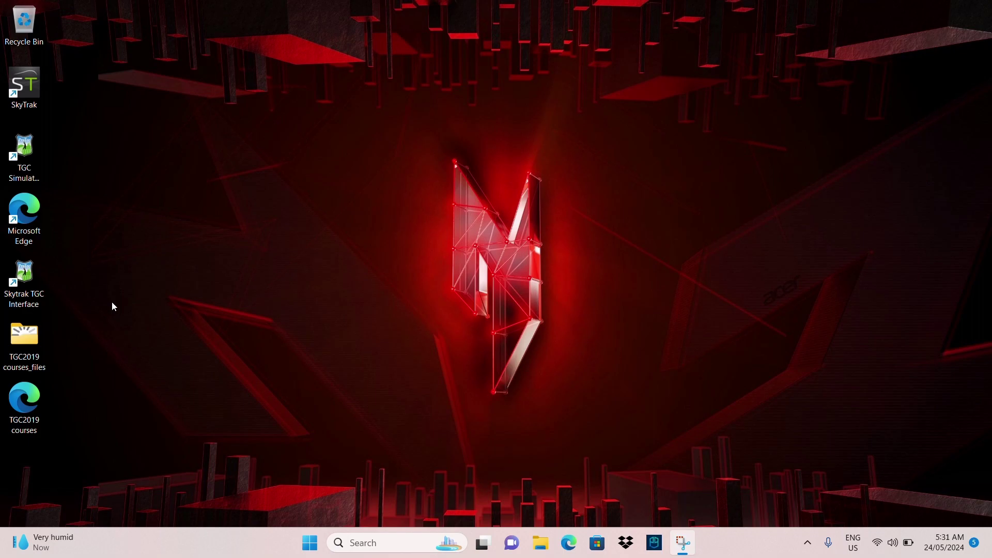
Connect the WiFi adapter to the STPLUS_54083B073B91 network
{"action": "left_click", "coordinate": [878, 543]}
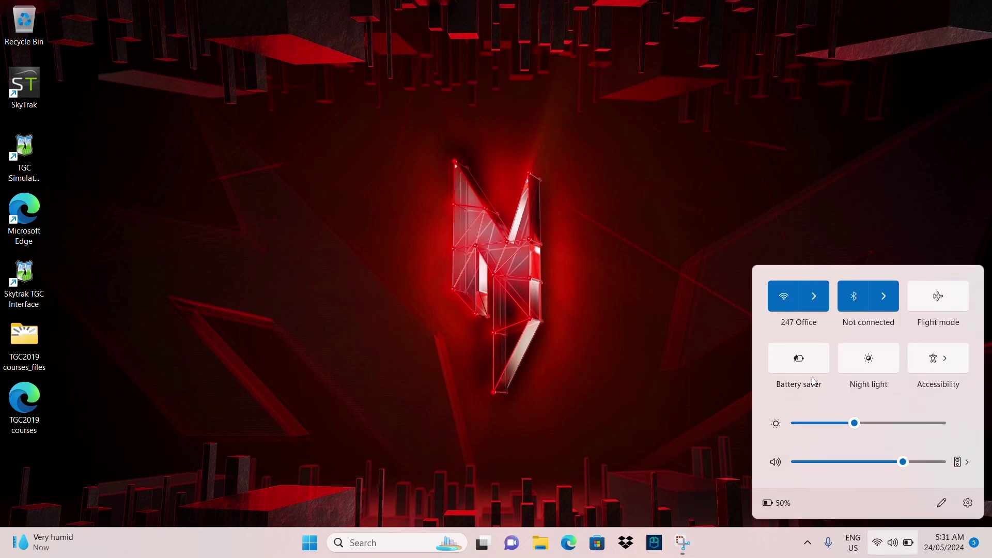
{"action": "left_click", "coordinate": [815, 307]}
{"action": "left_click", "coordinate": [815, 309]}
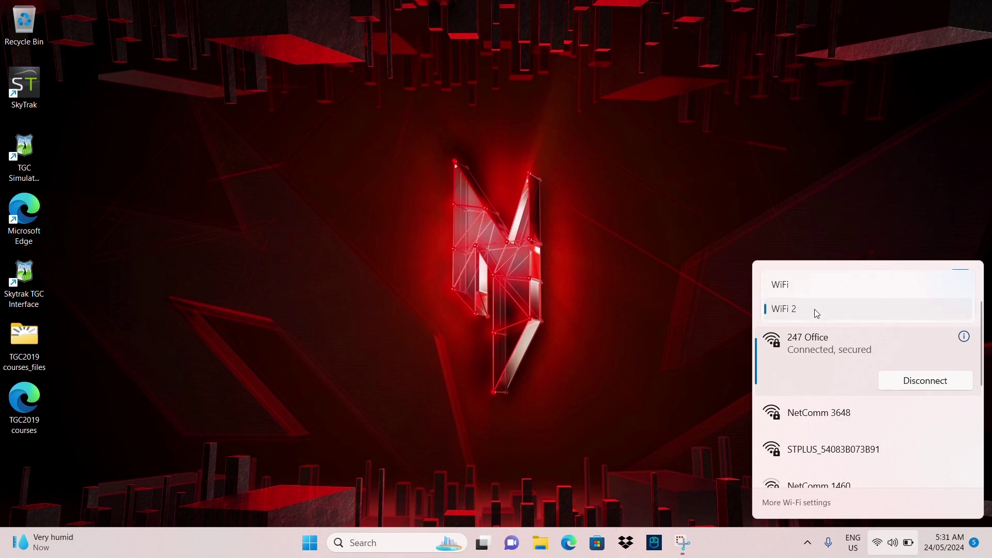
{"action": "left_click", "coordinate": [810, 292]}
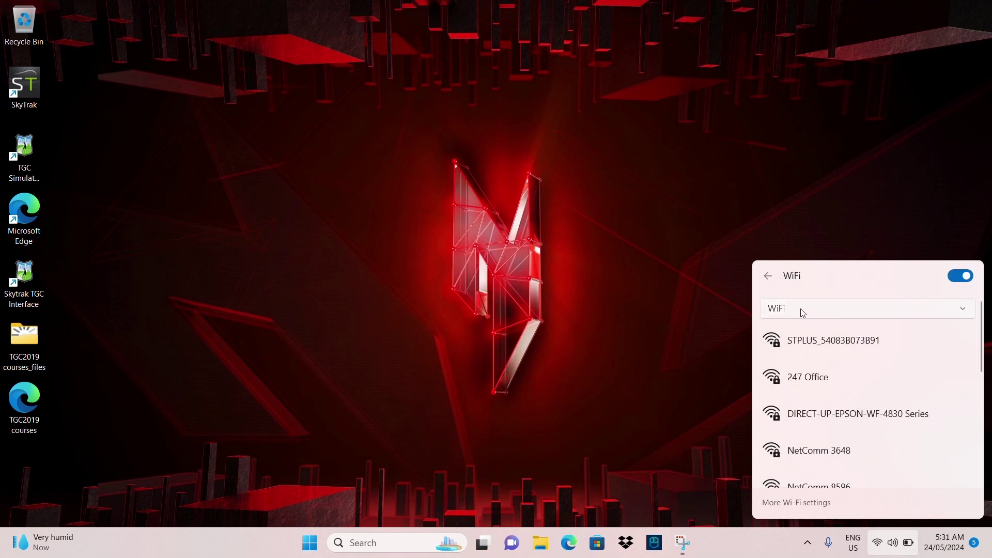
{"action": "left_click", "coordinate": [835, 344]}
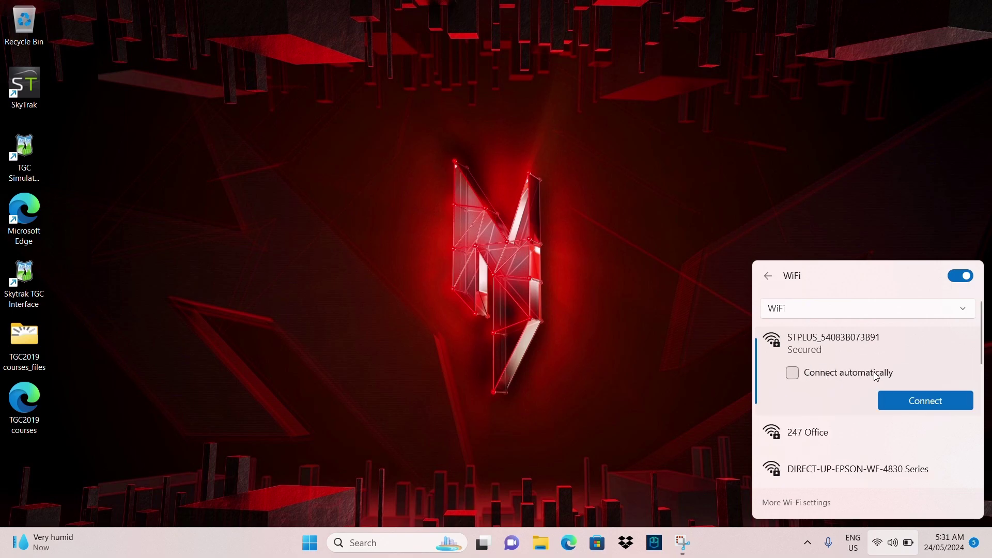
{"action": "left_click", "coordinate": [901, 401]}
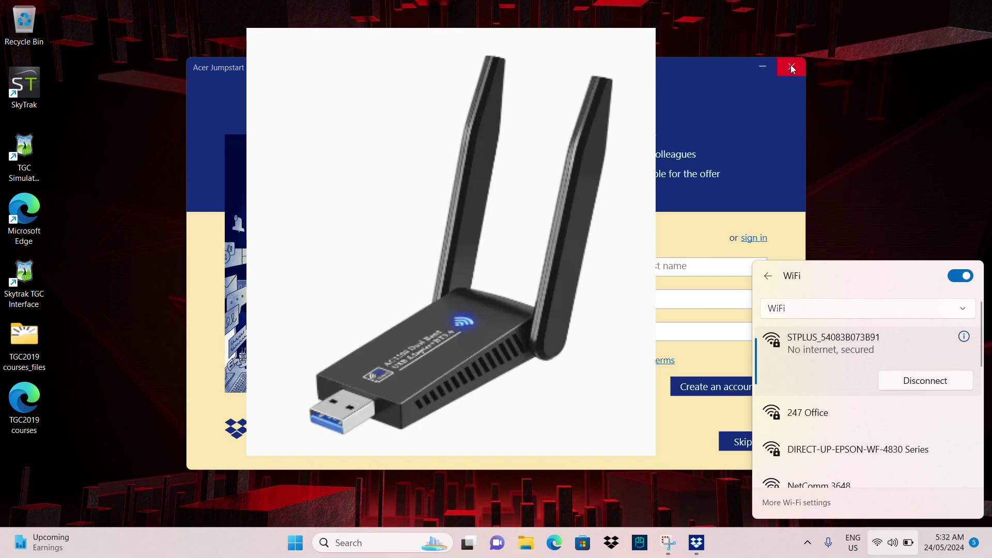
Dismiss the Acer Jumpstart offer and check which networks the WiFi and WiFi 2 adapters are connected to
{"action": "left_click", "coordinate": [919, 38]}
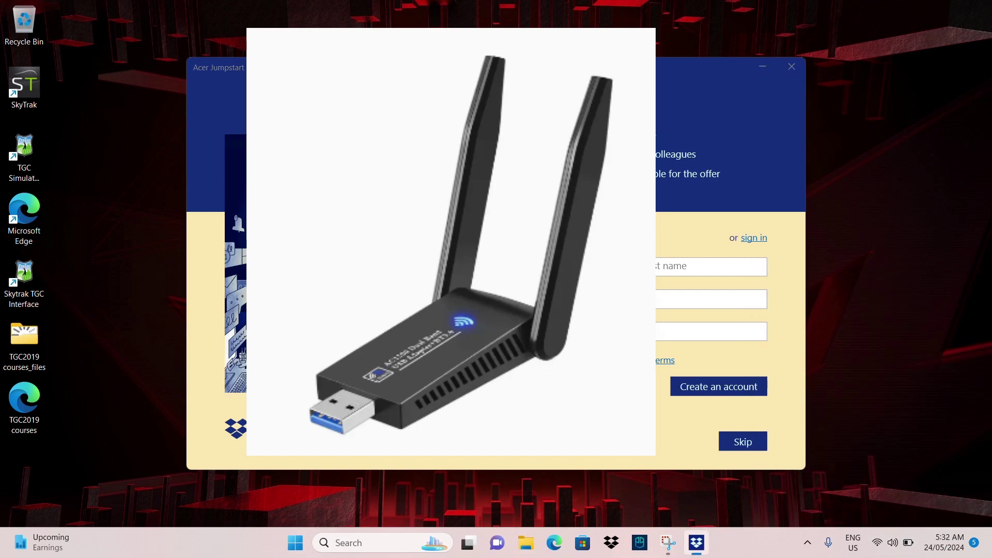
{"action": "left_click", "coordinate": [892, 542]}
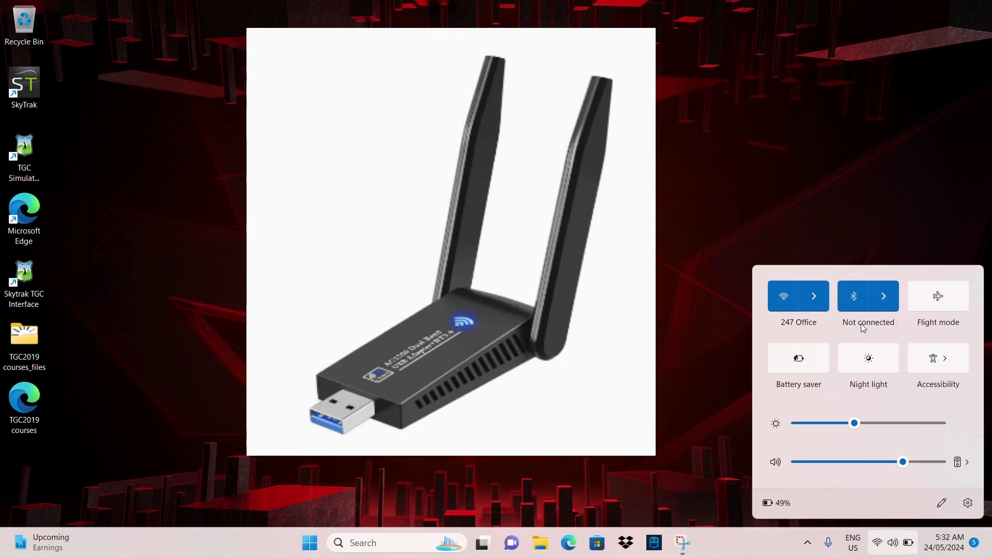
{"action": "left_click", "coordinate": [813, 296]}
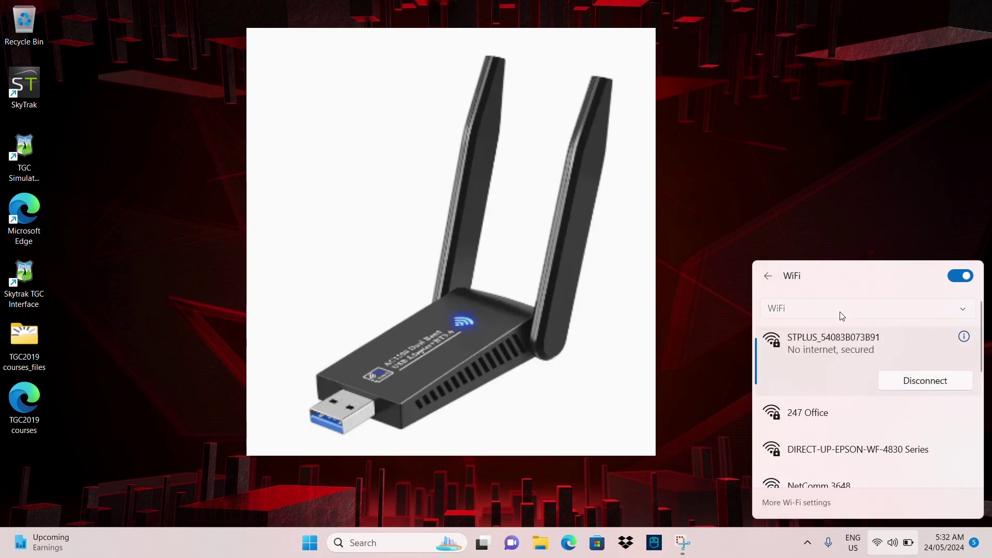
{"action": "left_click", "coordinate": [839, 312]}
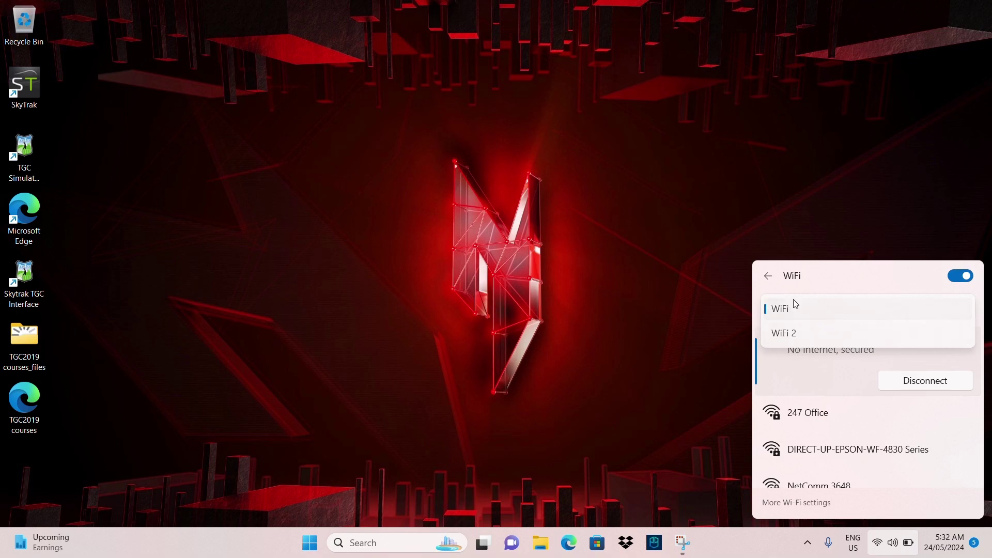
{"action": "left_click", "coordinate": [875, 537]}
{"action": "left_click", "coordinate": [877, 547]}
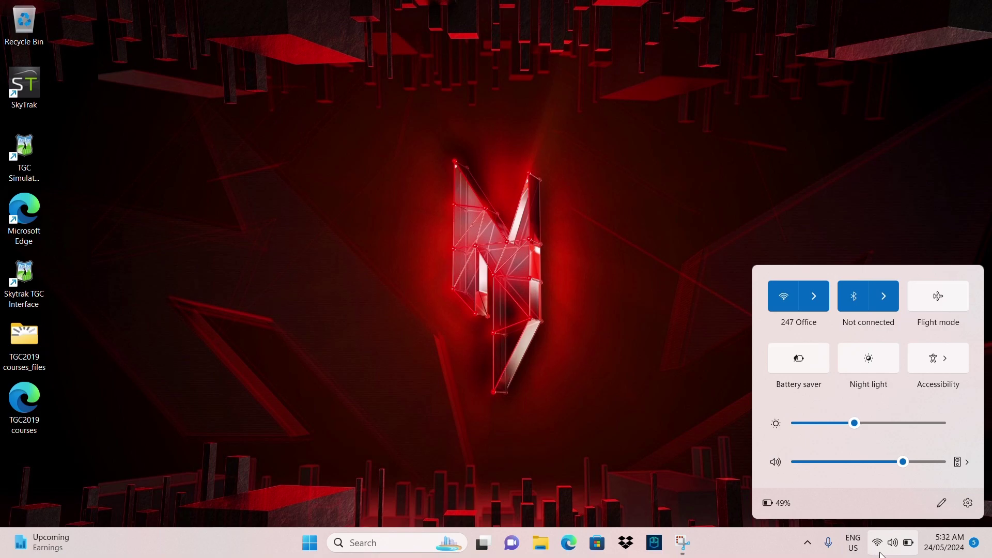
{"action": "left_click", "coordinate": [814, 296]}
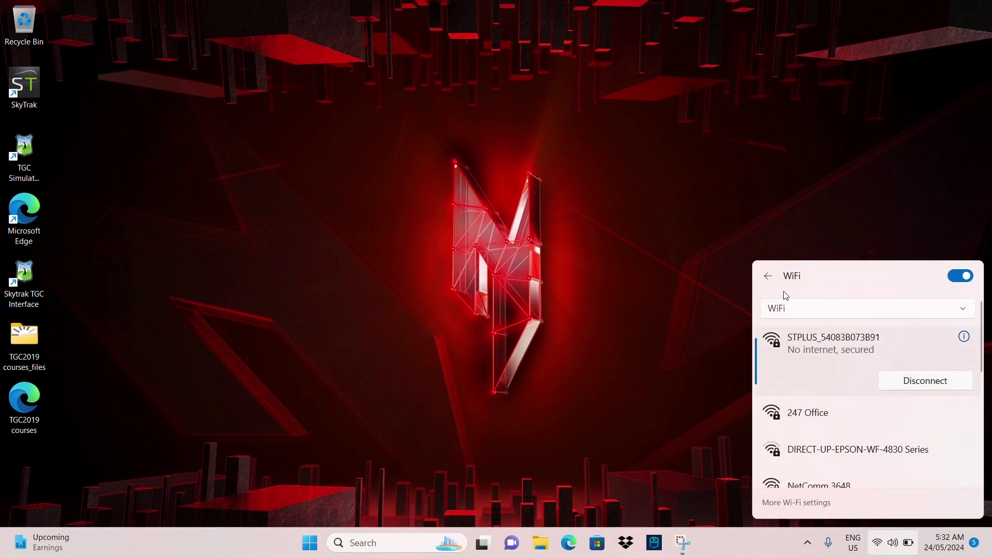
{"action": "left_click", "coordinate": [830, 308]}
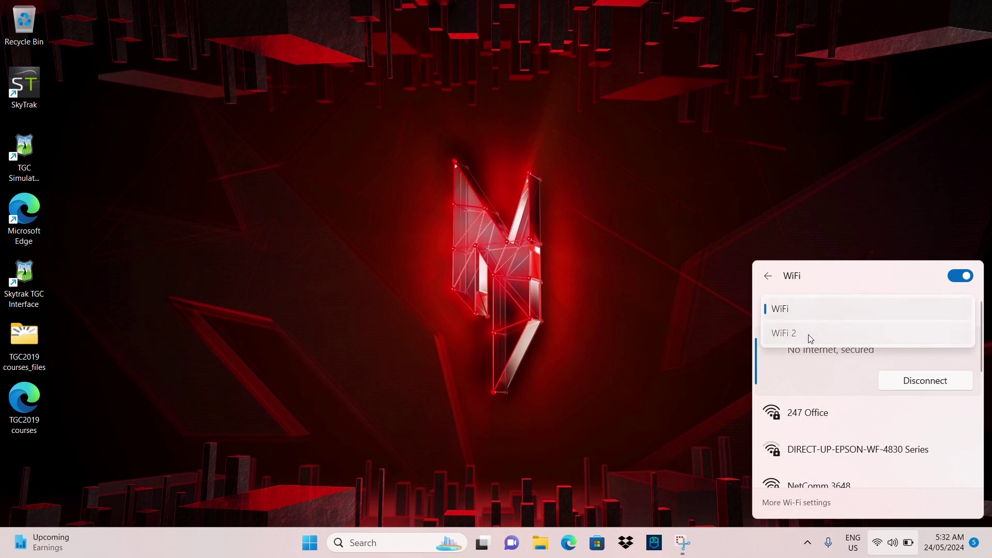
{"action": "left_click", "coordinate": [809, 334]}
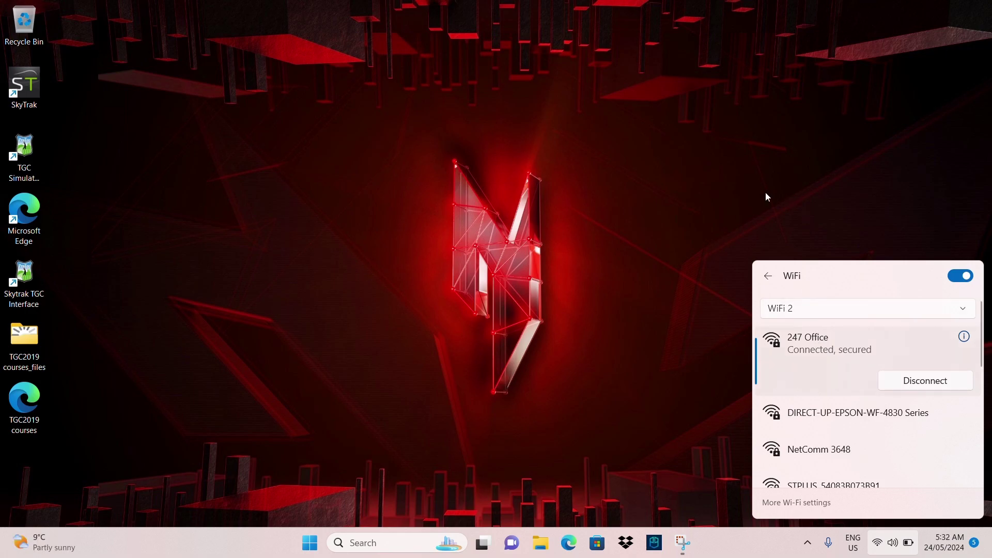
{"action": "left_click", "coordinate": [521, 203]}
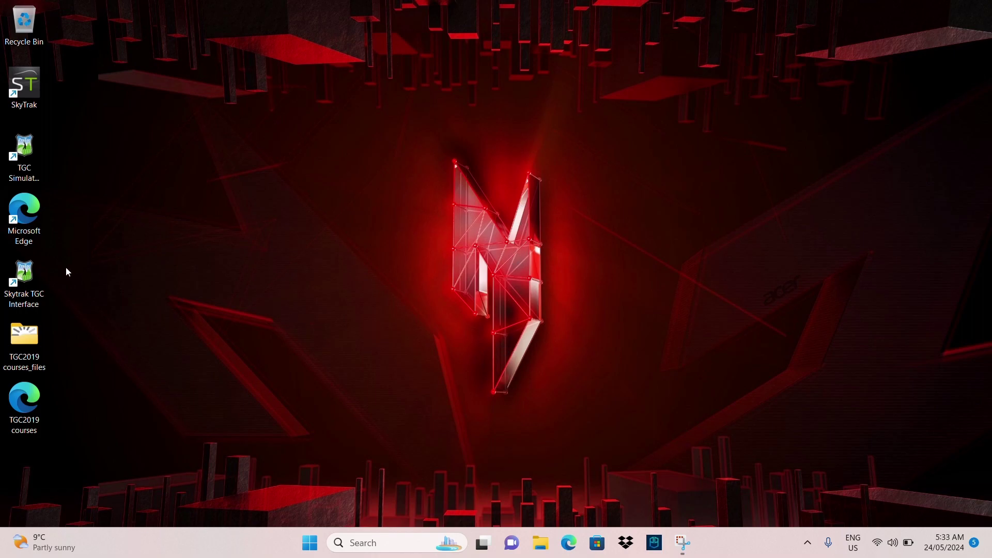
Connect to STPLUS_54083B073B91 in the Skytrak TGC Interface and start The Golf Club Simulator 2019
{"action": "left_click", "coordinate": [30, 279]}
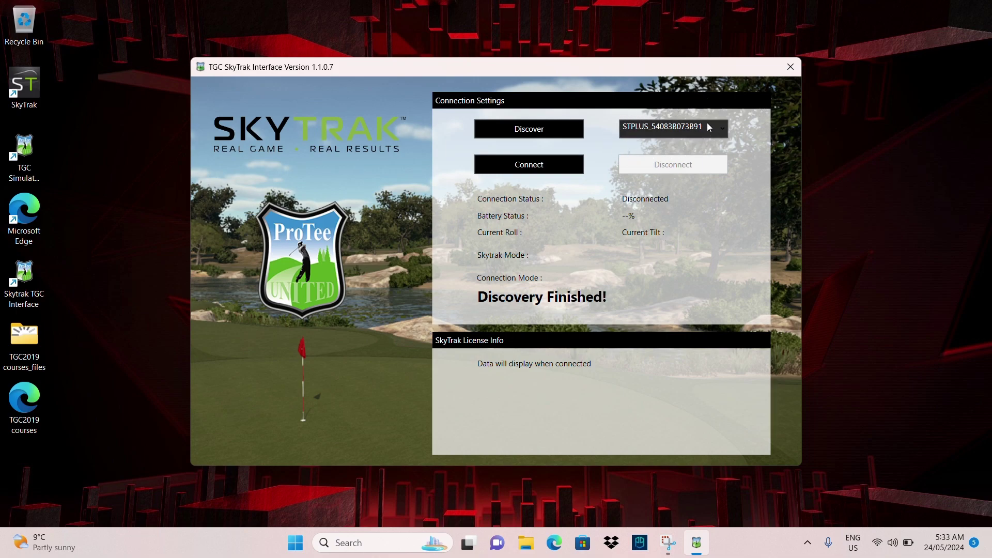
{"action": "left_click", "coordinate": [532, 165]}
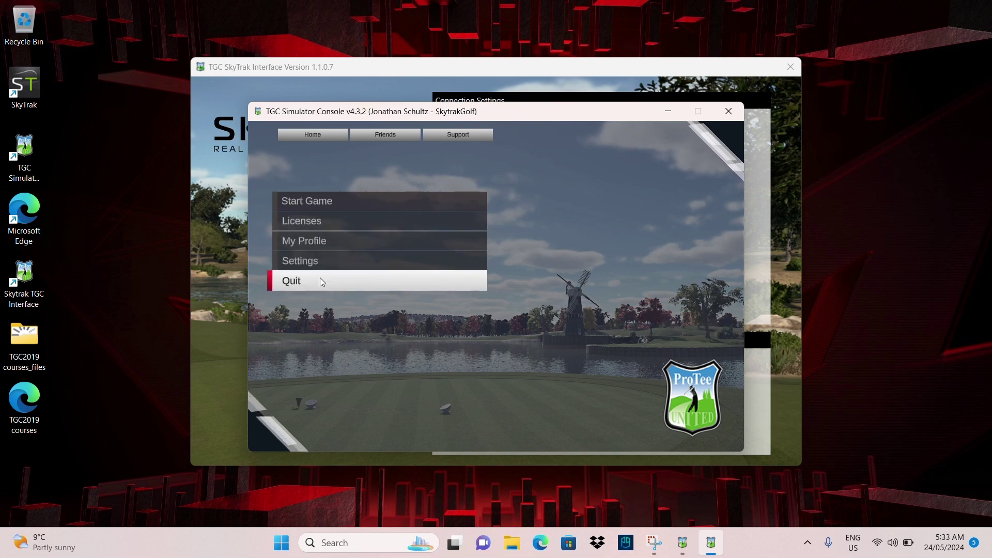
{"action": "left_click", "coordinate": [375, 198]}
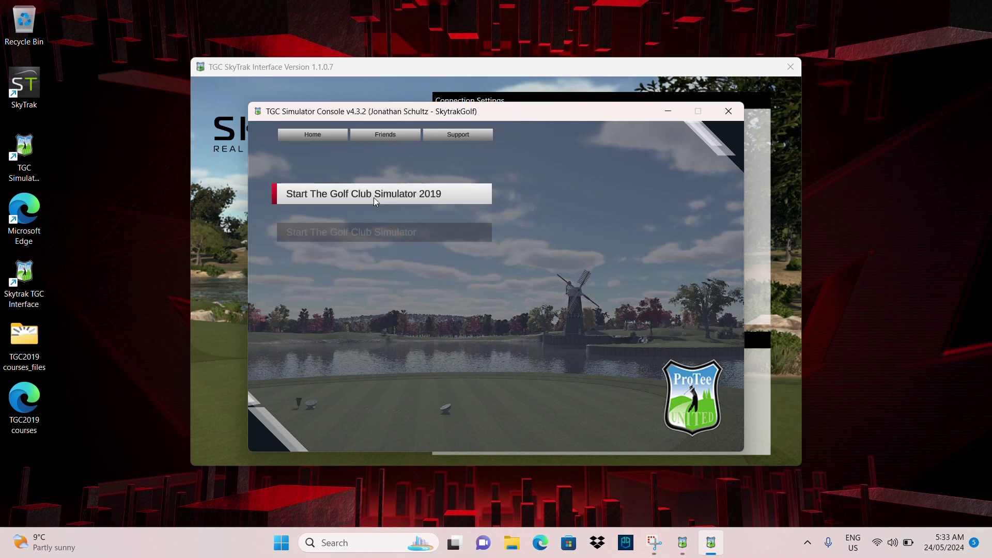
{"action": "left_click", "coordinate": [374, 196]}
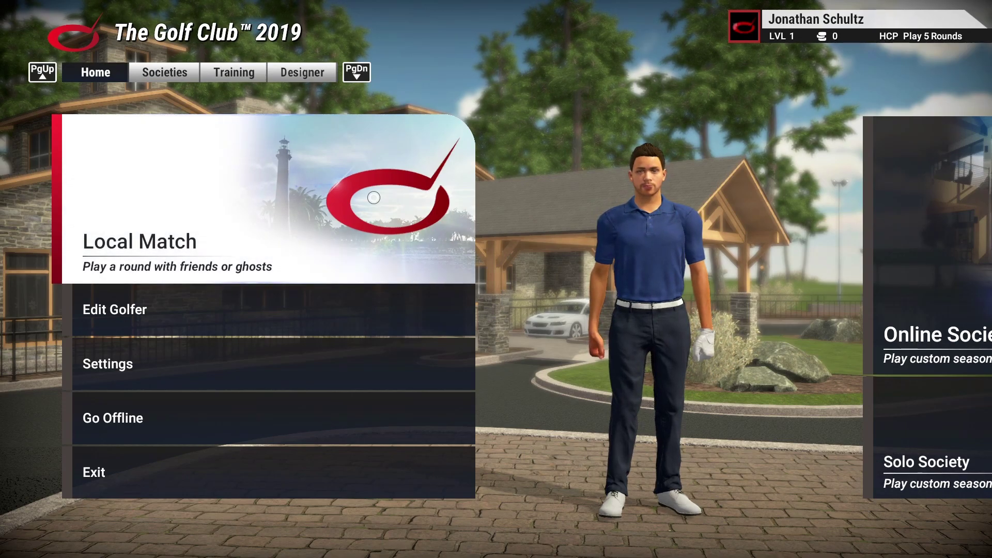
Look through the game's Societies and Designer sections, including the published courses option
{"action": "key", "text": "Page_Down"}
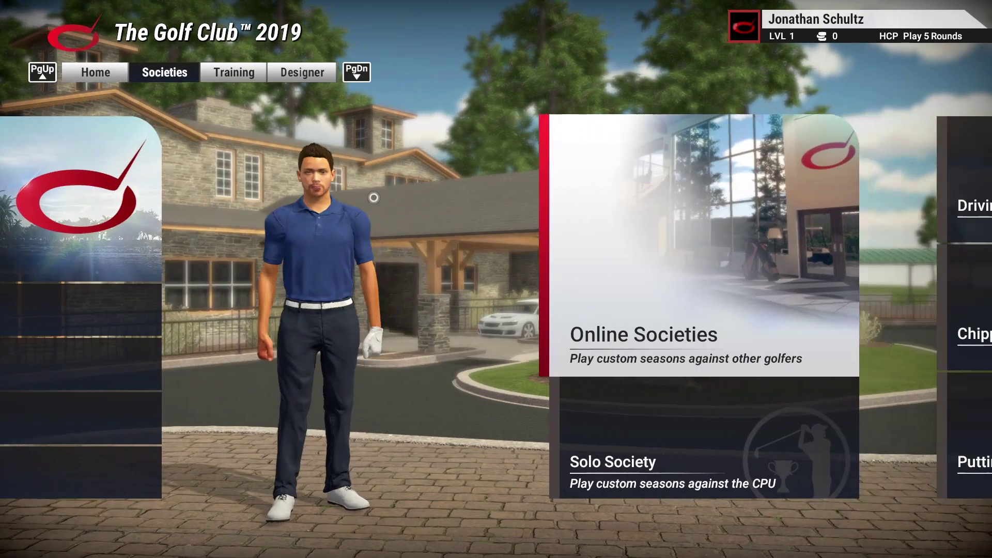
{"action": "key", "text": "Page_Down"}
{"action": "key", "text": "Page_Down"}
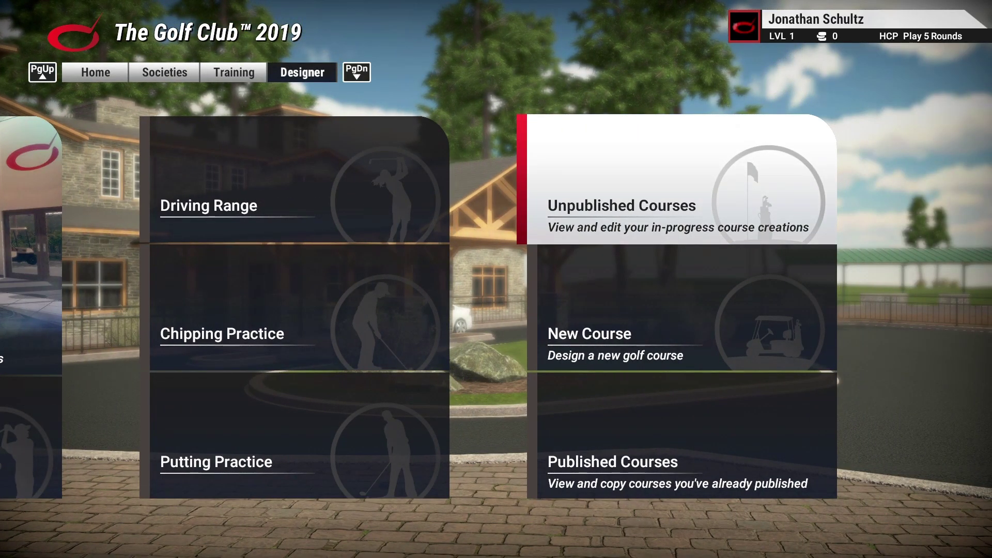
{"action": "key", "text": "Down"}
{"action": "key", "text": "Down"}
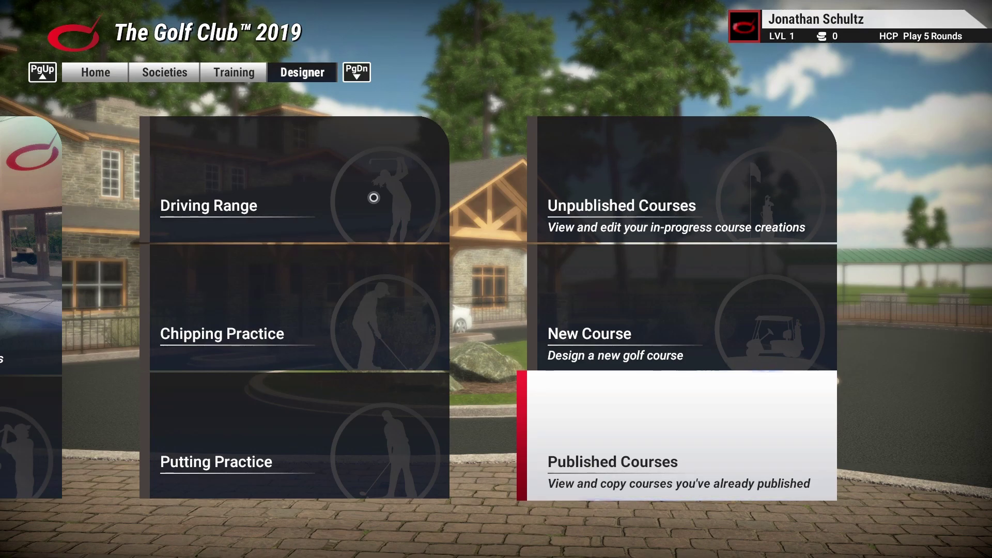
{"action": "key", "text": "Up"}
{"action": "key", "text": "Up"}
Look through the Training practice modes and return to the Home section
{"action": "key", "text": "Page_Up"}
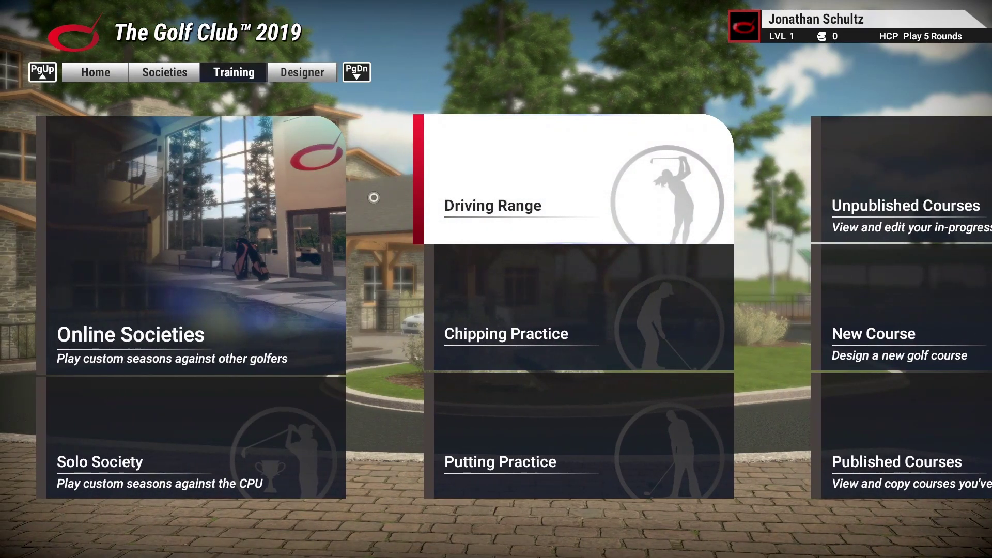
{"action": "key", "text": "Down"}
{"action": "key", "text": "Down"}
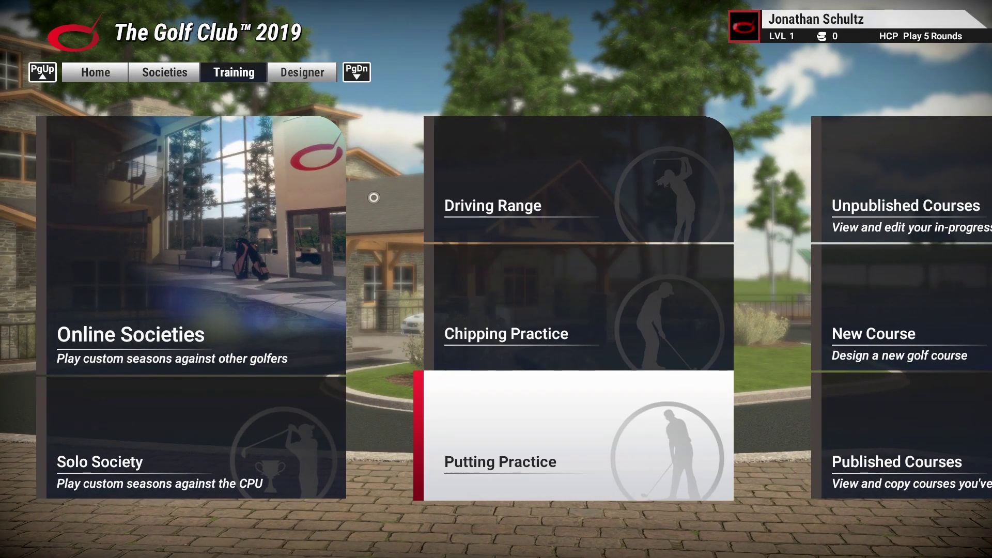
{"action": "key", "text": "Up"}
{"action": "key", "text": "Up"}
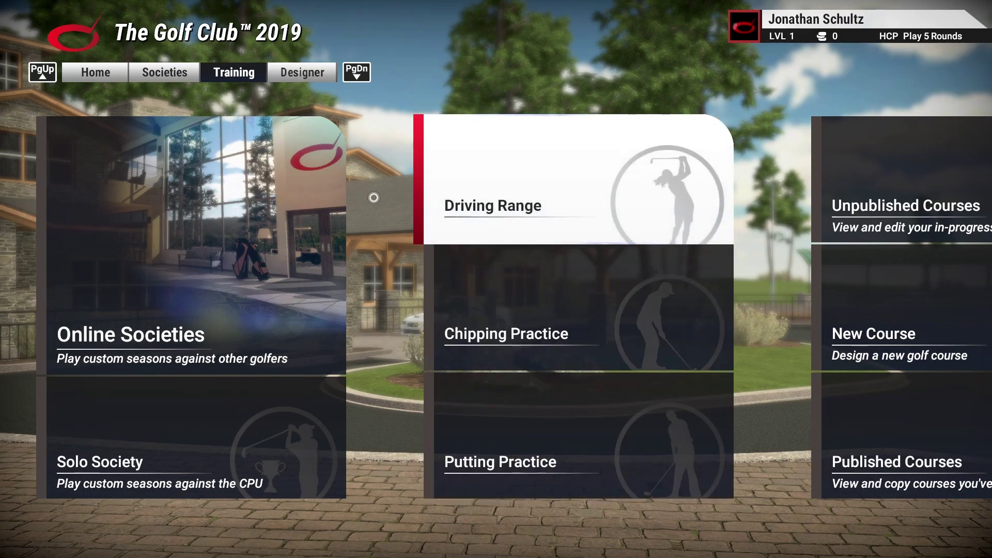
{"action": "key", "text": "Page_Up"}
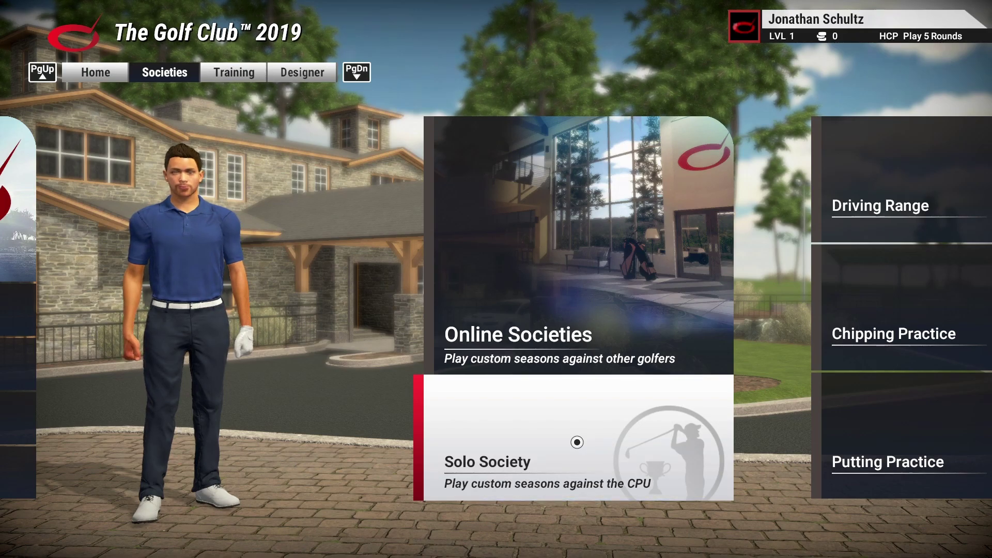
{"action": "key", "text": "Page_Up"}
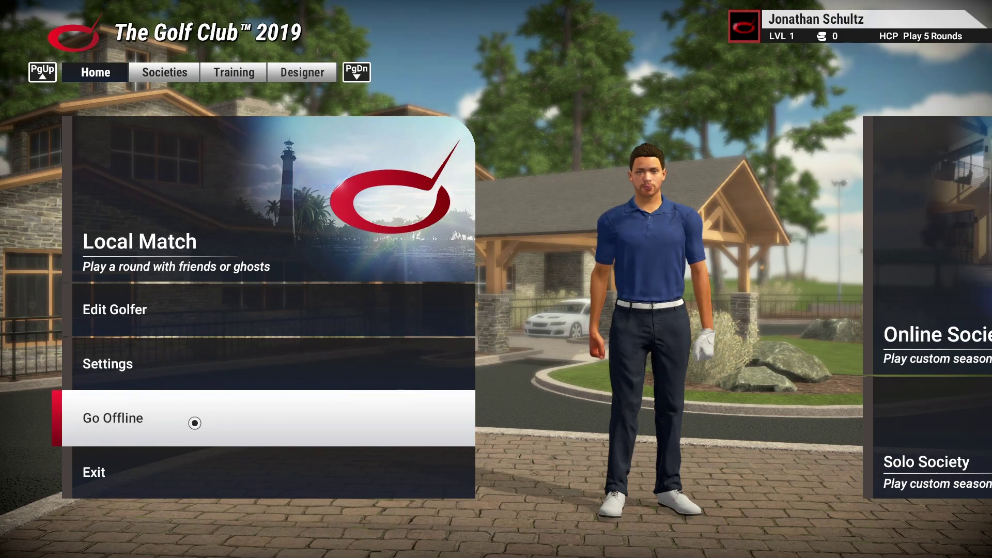
Switch the game to offline mode and back to online mode, acknowledging both connection alerts
{"action": "left_click", "coordinate": [194, 423]}
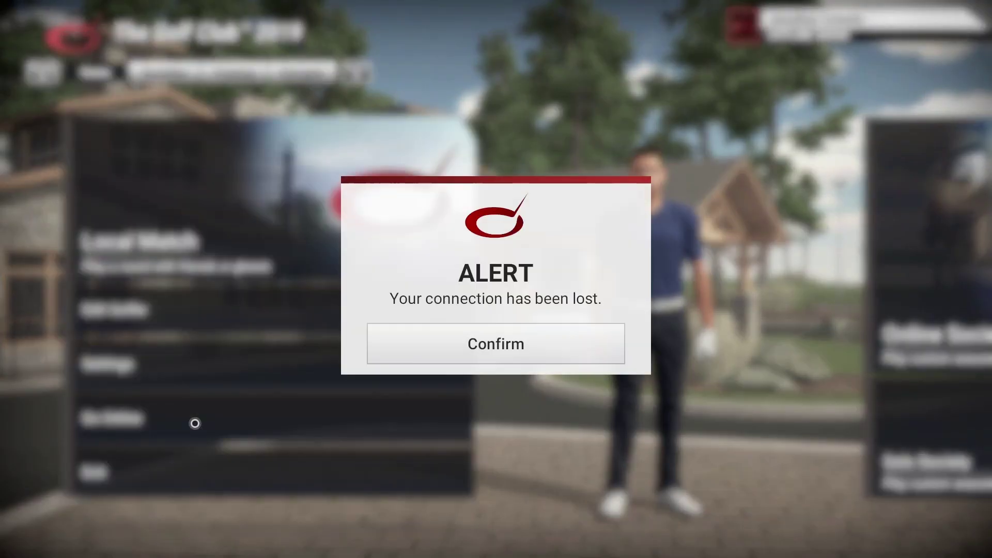
{"action": "left_click", "coordinate": [515, 356]}
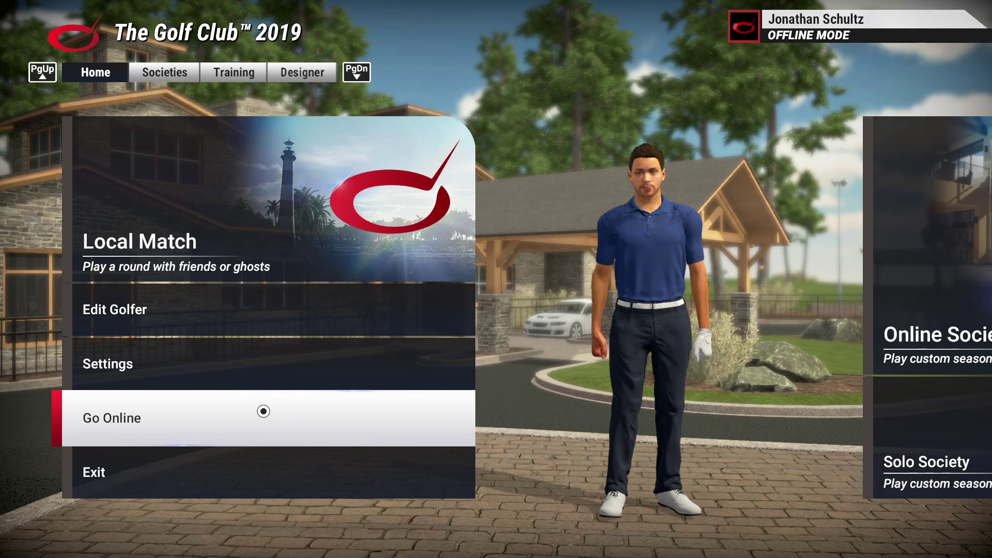
{"action": "left_click", "coordinate": [263, 411]}
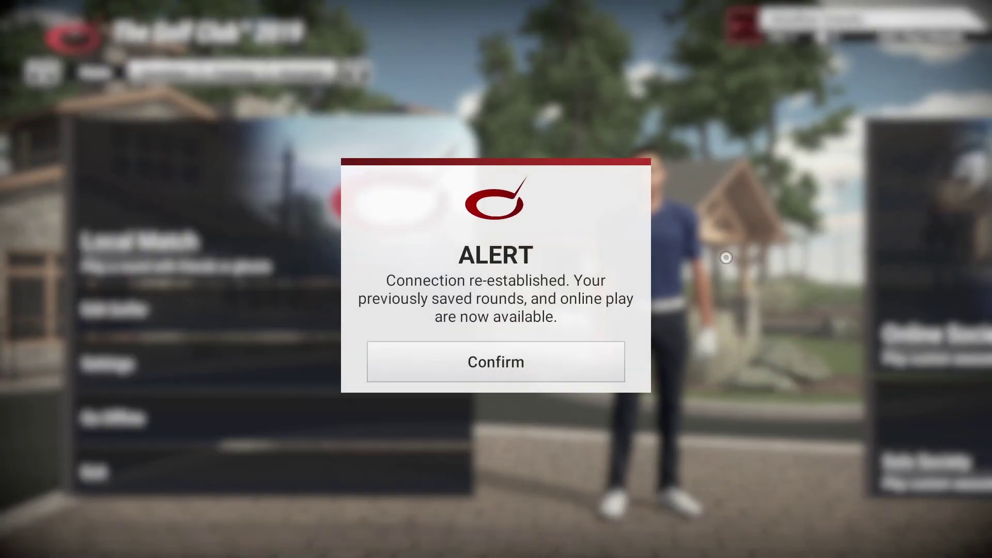
{"action": "left_click", "coordinate": [512, 365]}
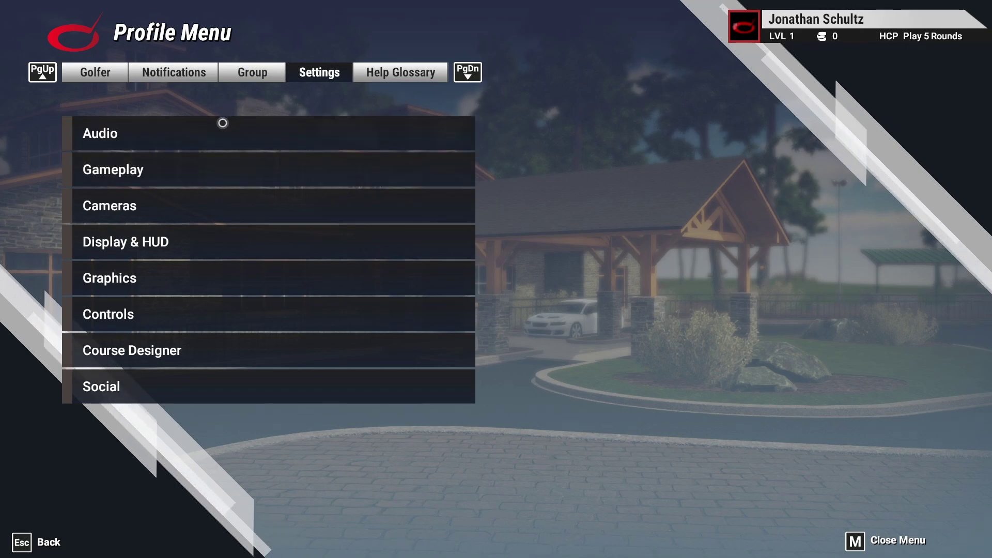
Review the Audio and Gameplay settings, including the Gimme Rule options
{"action": "left_click", "coordinate": [218, 127]}
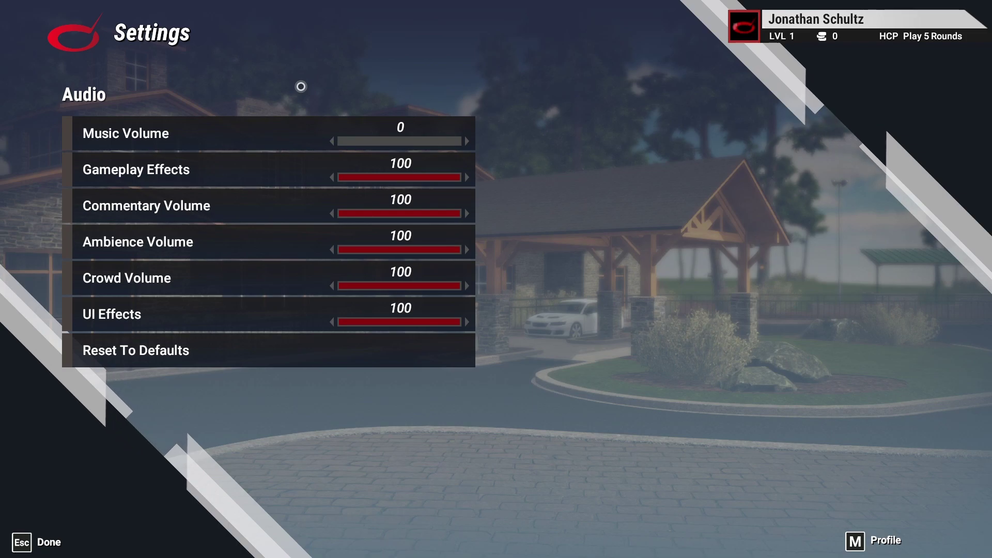
{"action": "key", "text": "Escape"}
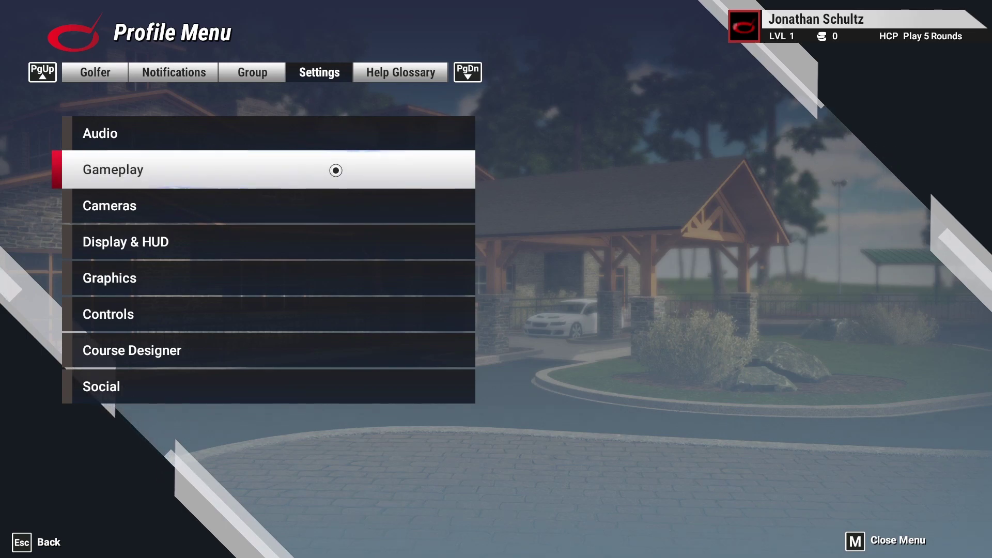
{"action": "left_click", "coordinate": [336, 170]}
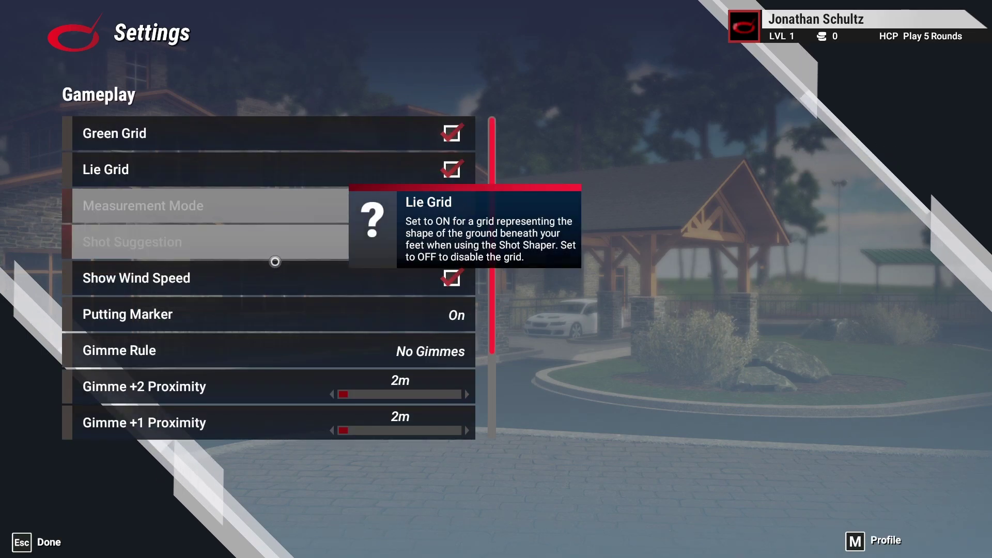
{"action": "scroll", "coordinate": [275, 247], "scroll_direction": "down", "scroll_amount": 1}
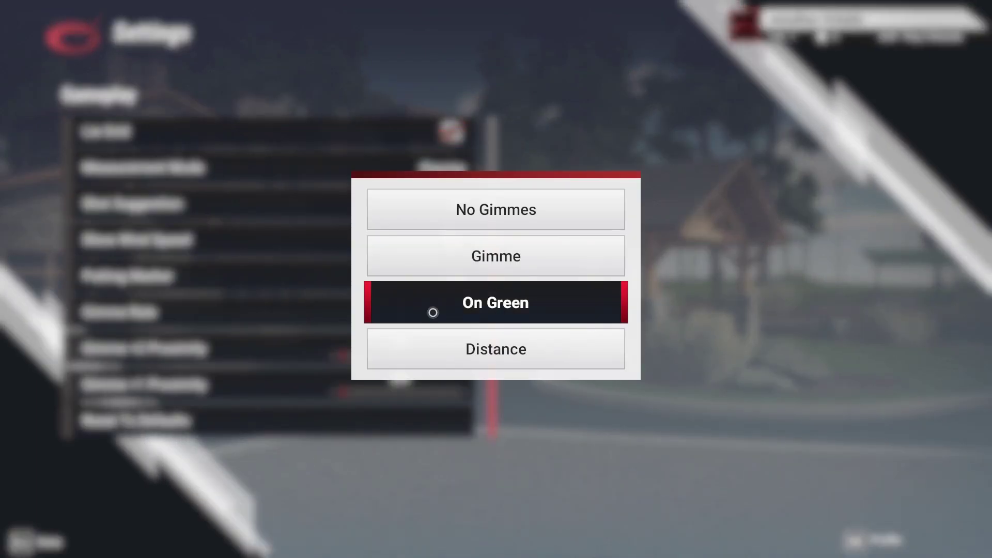
{"action": "left_click", "coordinate": [215, 281]}
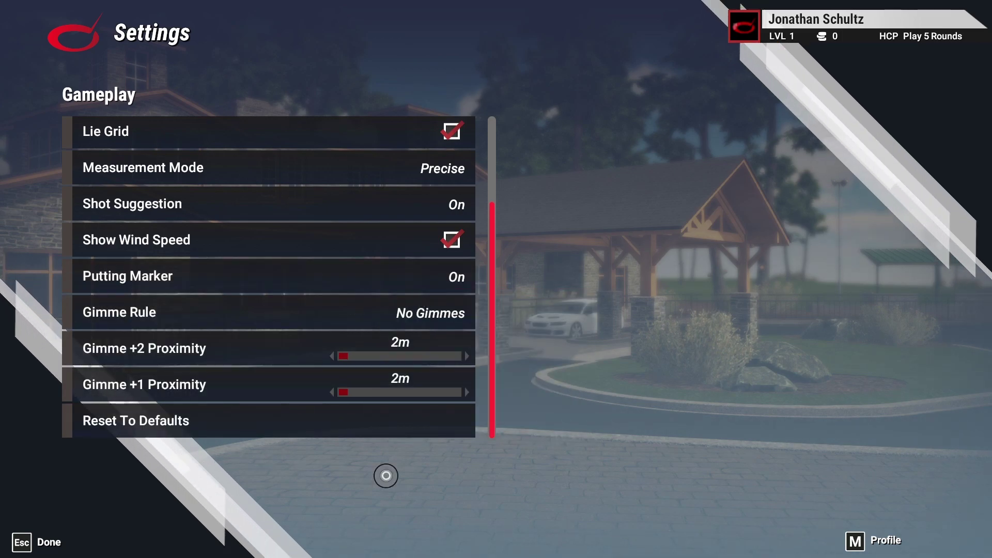
Leave the Gameplay settings and review the Cameras settings down to the end of the list
{"action": "key", "text": "Escape"}
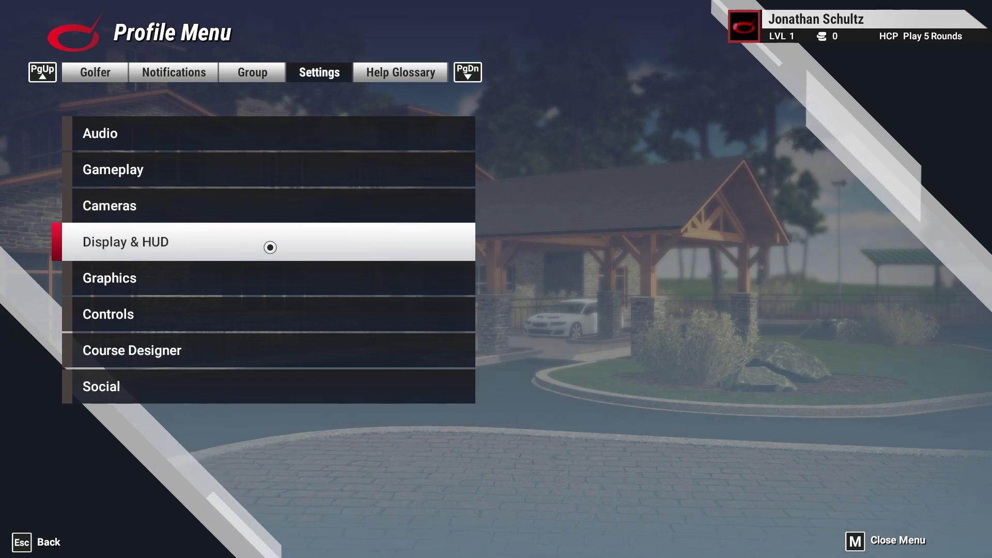
{"action": "left_click", "coordinate": [321, 210]}
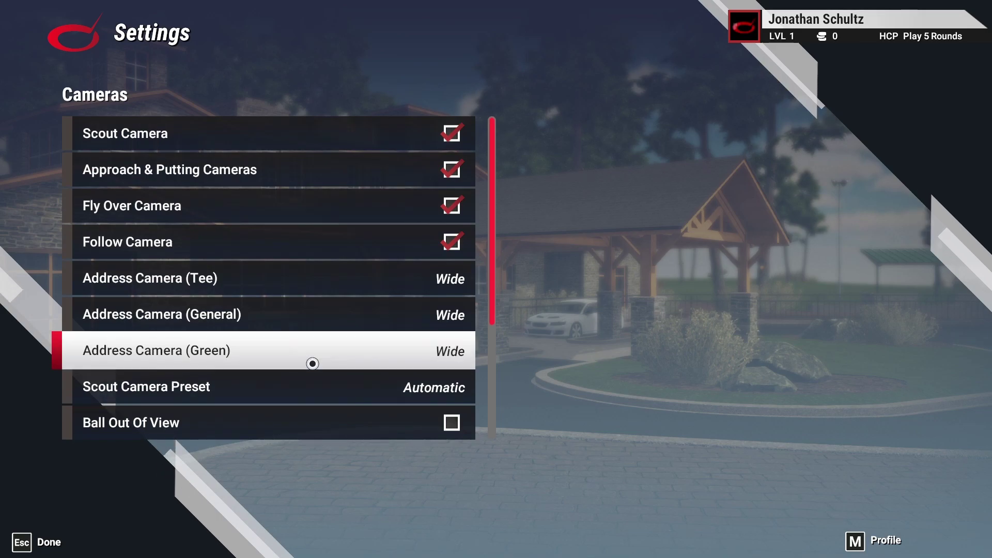
{"action": "scroll", "coordinate": [318, 408], "scroll_direction": "down", "scroll_amount": 3}
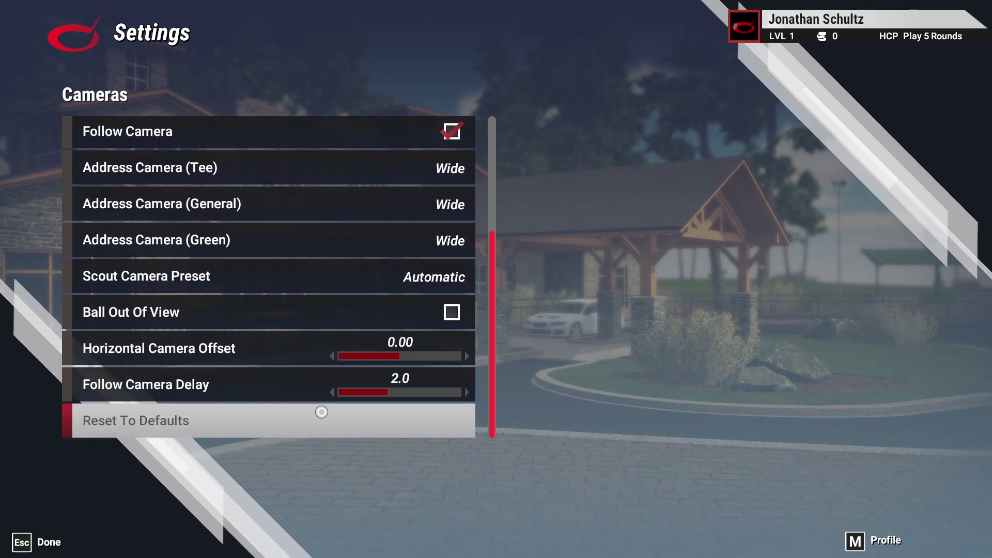
{"action": "key", "text": "Escape"}
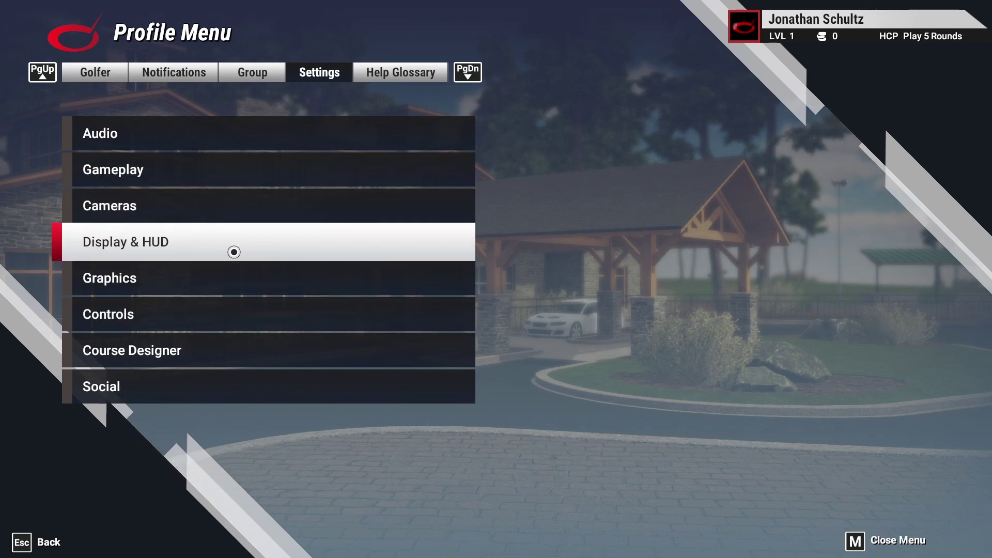
Look through the Display & HUD settings down to the Display Units option
{"action": "left_click", "coordinate": [247, 248]}
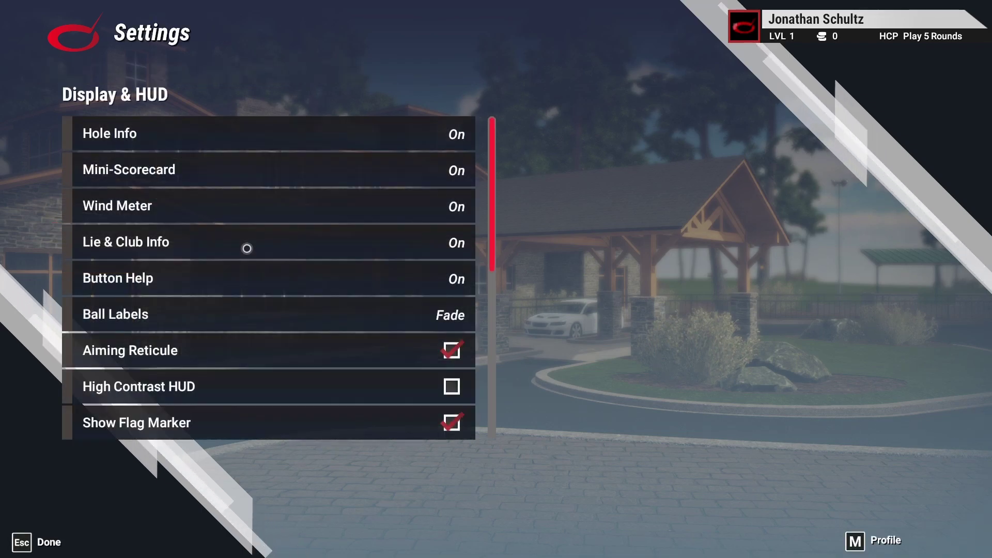
{"action": "scroll", "coordinate": [321, 327], "scroll_direction": "down", "scroll_amount": 5}
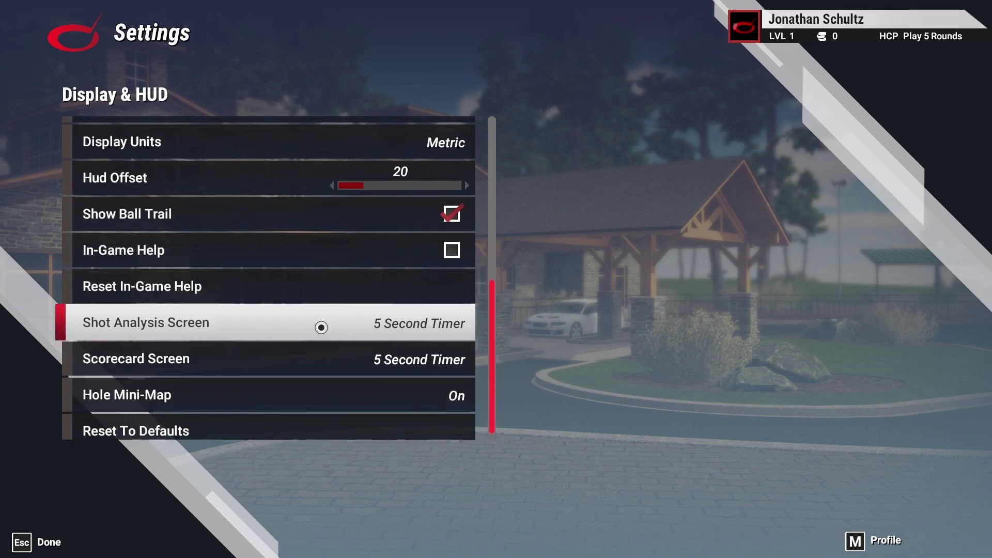
{"action": "scroll", "coordinate": [321, 327], "scroll_direction": "up", "scroll_amount": 5}
{"action": "scroll", "coordinate": [321, 327], "scroll_direction": "down", "scroll_amount": 3}
{"action": "scroll", "coordinate": [320, 327], "scroll_direction": "down", "scroll_amount": 3}
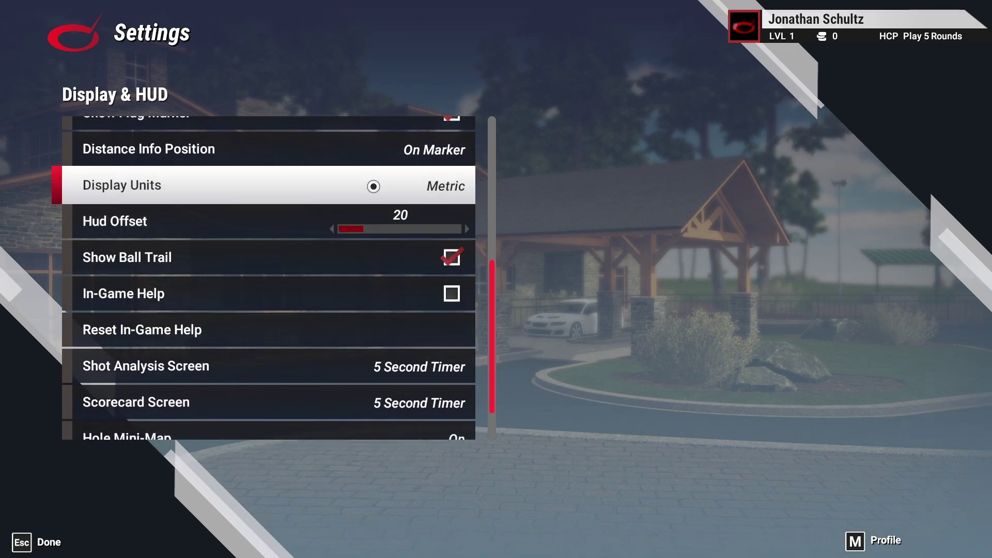
{"action": "mouse_move", "coordinate": [373, 186]}
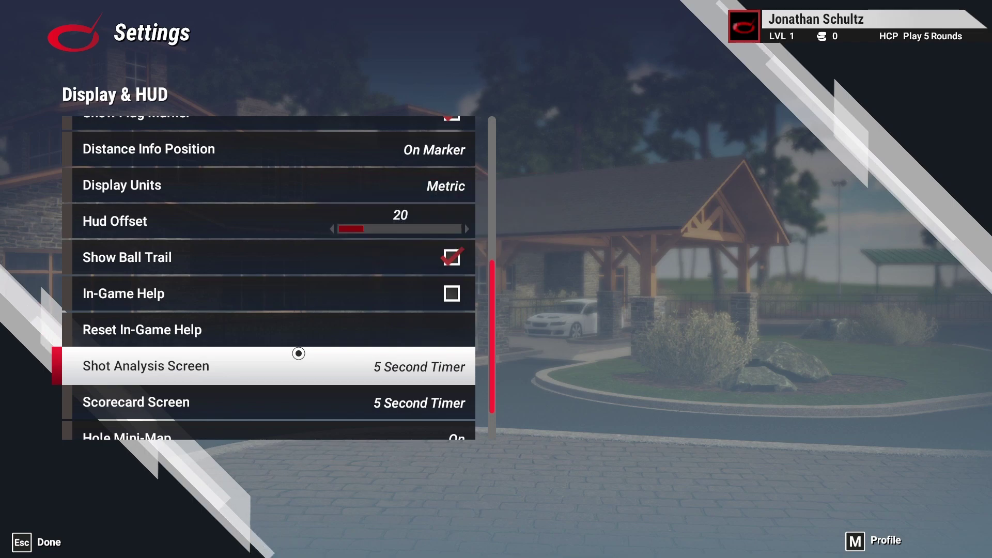
Check the timer choices for the Shot Analysis Screen and Scorecard Screen without changing either setting
{"action": "mouse_move", "coordinate": [299, 353]}
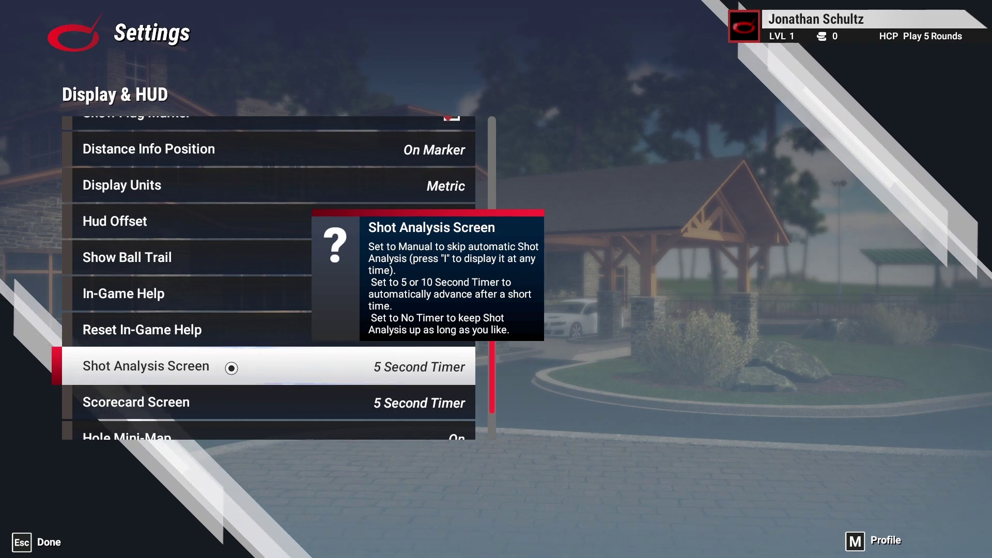
{"action": "left_click", "coordinate": [231, 368]}
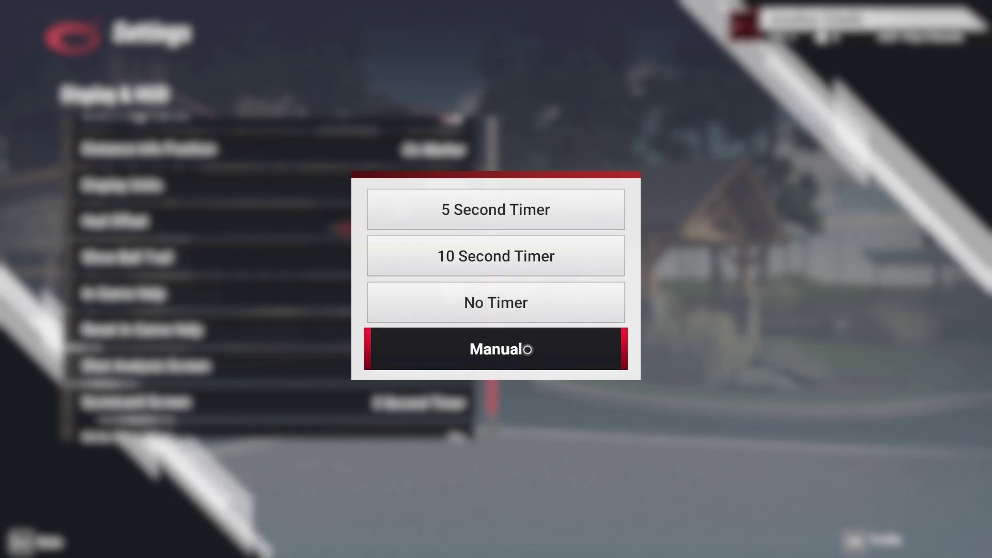
{"action": "left_click", "coordinate": [282, 328]}
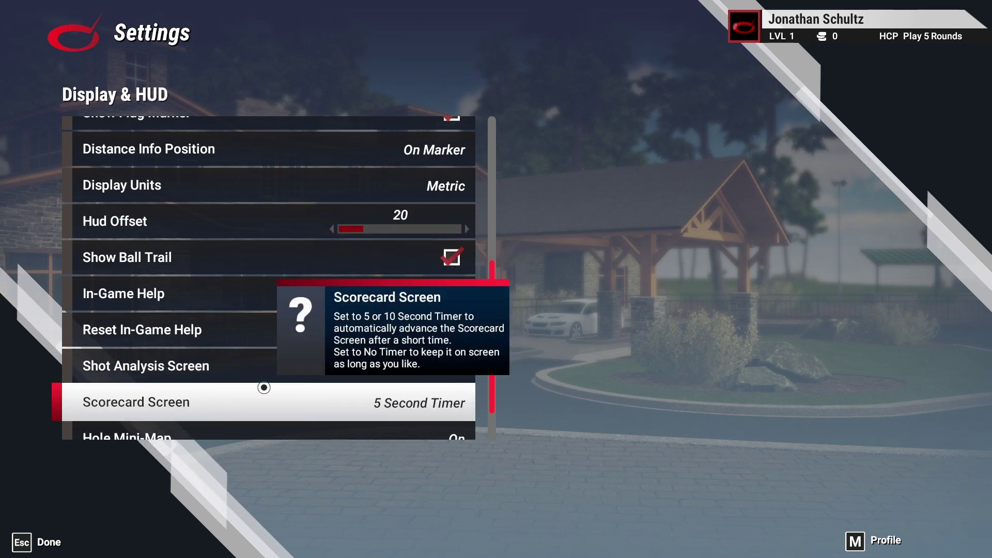
{"action": "left_click", "coordinate": [264, 387]}
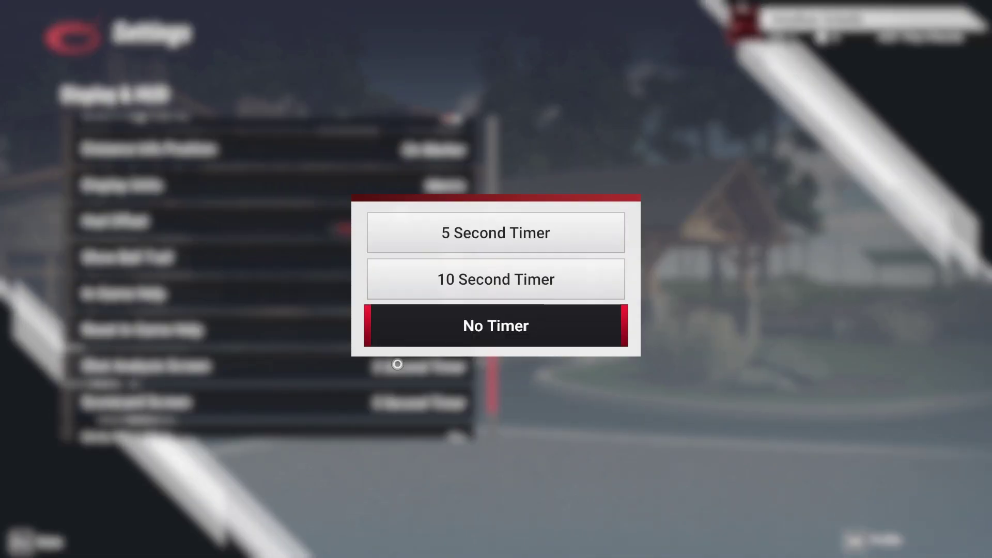
{"action": "left_click", "coordinate": [310, 370]}
Review the whole Display & HUD list once more from end to start and return to the settings categories
{"action": "scroll", "coordinate": [311, 370], "scroll_direction": "down", "scroll_amount": 1}
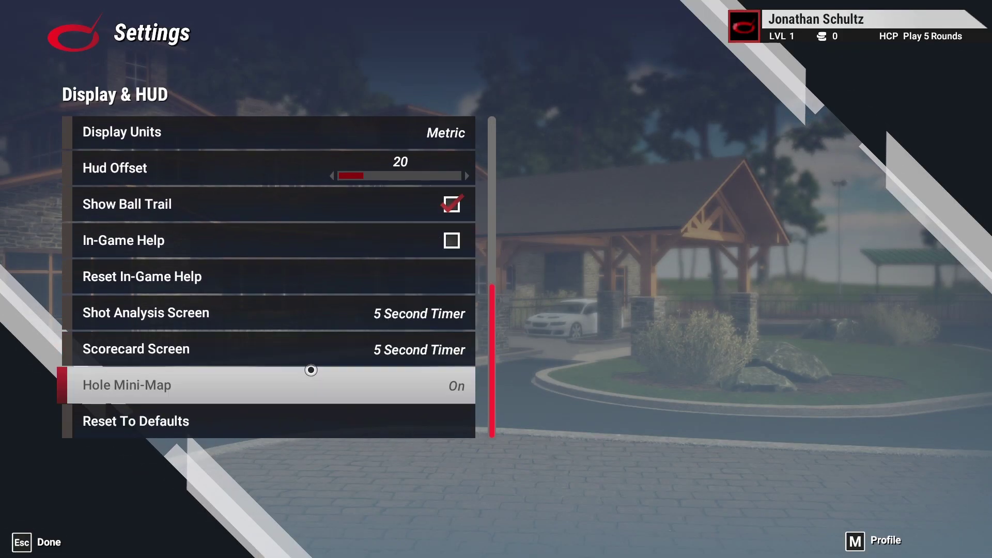
{"action": "scroll", "coordinate": [310, 370], "scroll_direction": "up", "scroll_amount": 5}
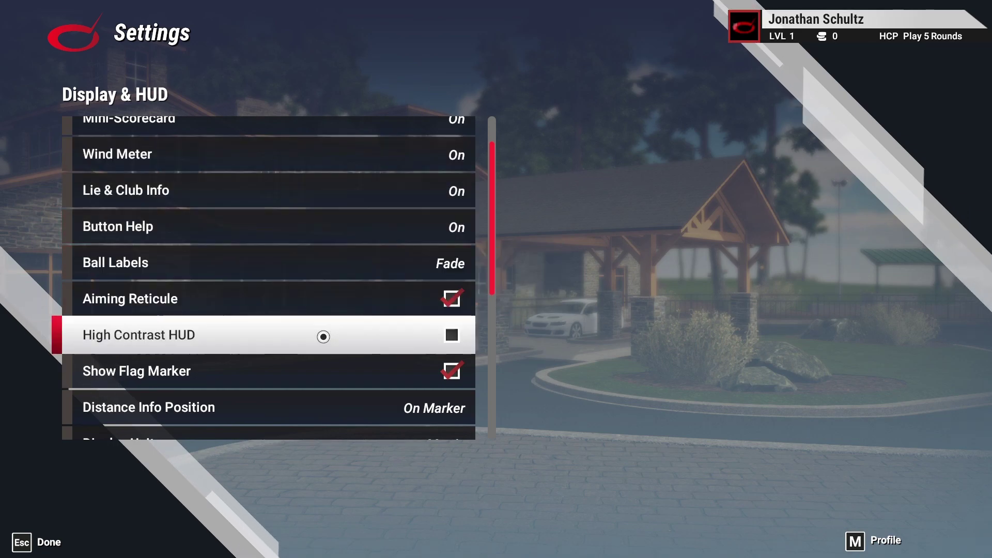
{"action": "scroll", "coordinate": [324, 334], "scroll_direction": "up", "scroll_amount": 1}
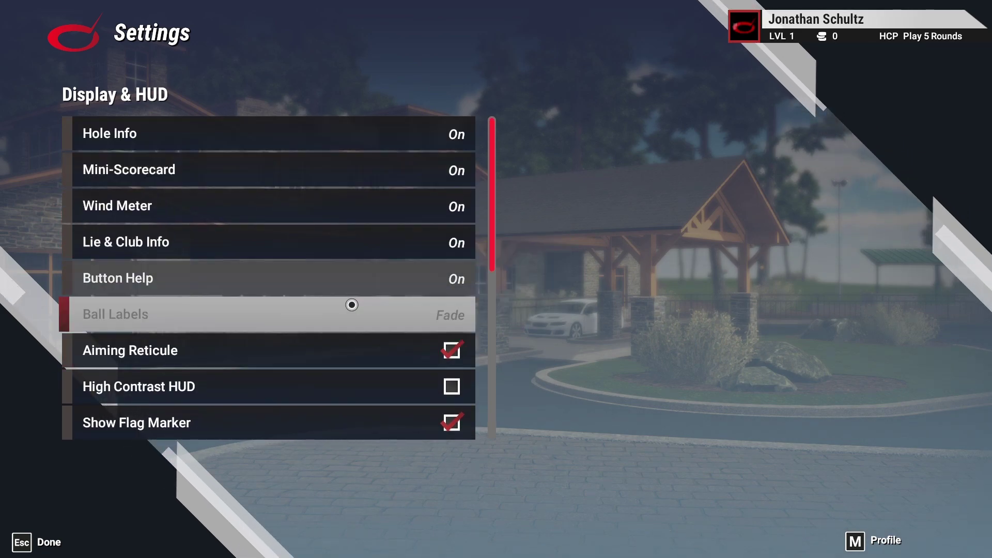
{"action": "scroll", "coordinate": [351, 305], "scroll_direction": "down", "scroll_amount": 5}
{"action": "mouse_move", "coordinate": [351, 305]}
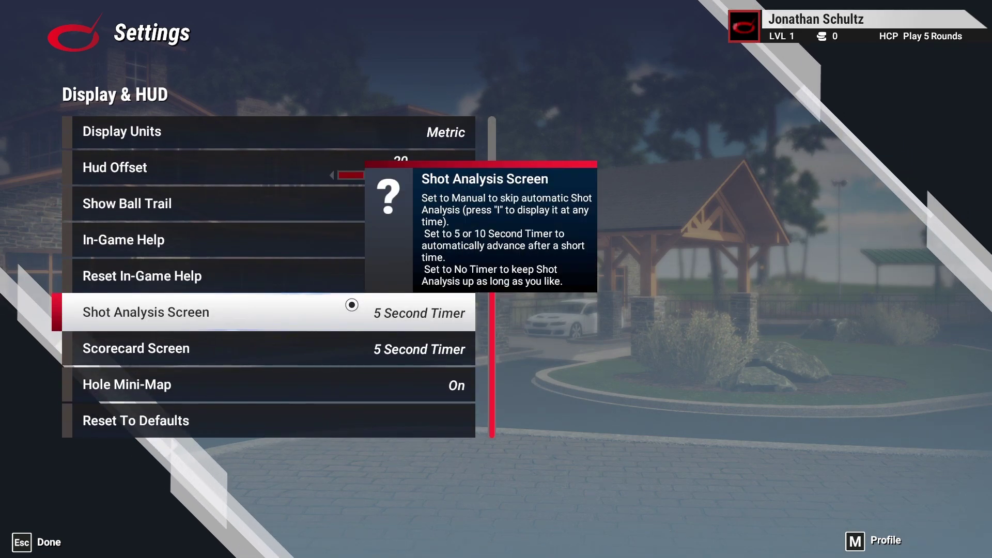
{"action": "key", "text": "Escape"}
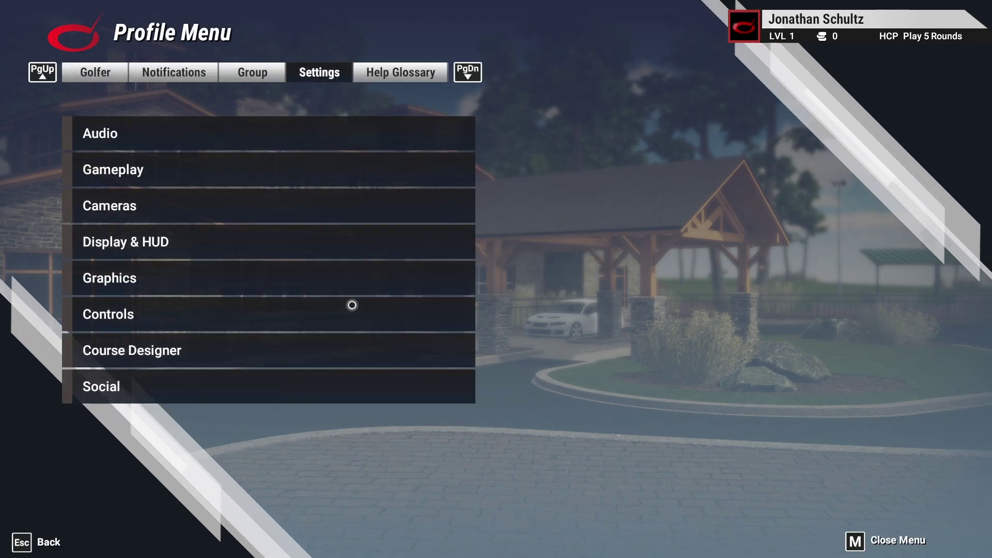
Review the Graphics settings, including Resolution, and leave the Profile Menu
{"action": "left_click", "coordinate": [281, 287]}
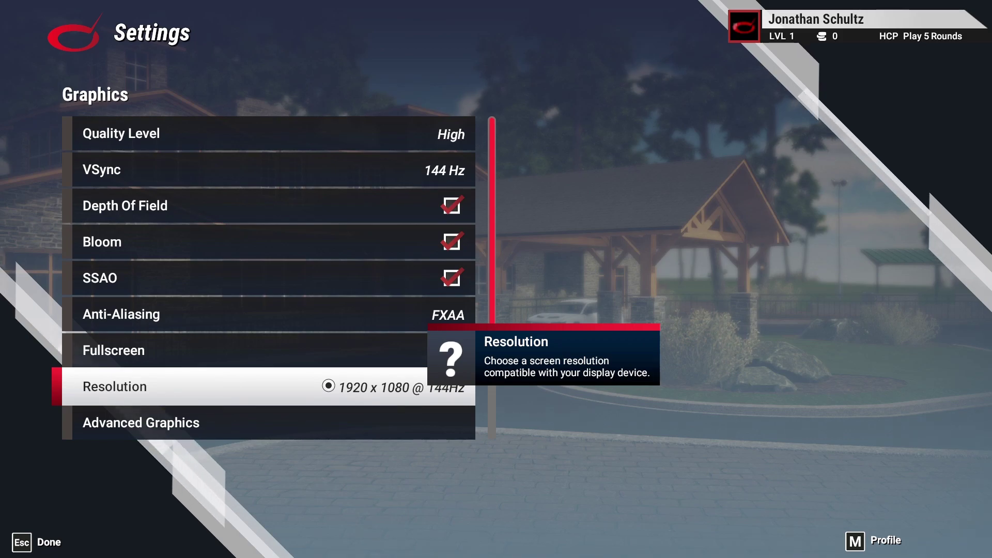
{"action": "key", "text": "Return"}
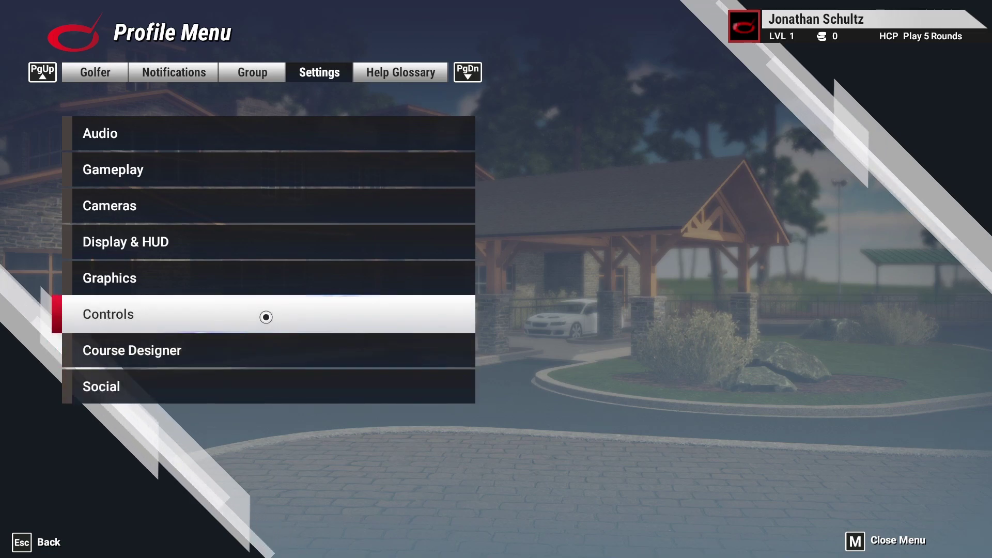
{"action": "key", "text": "Escape"}
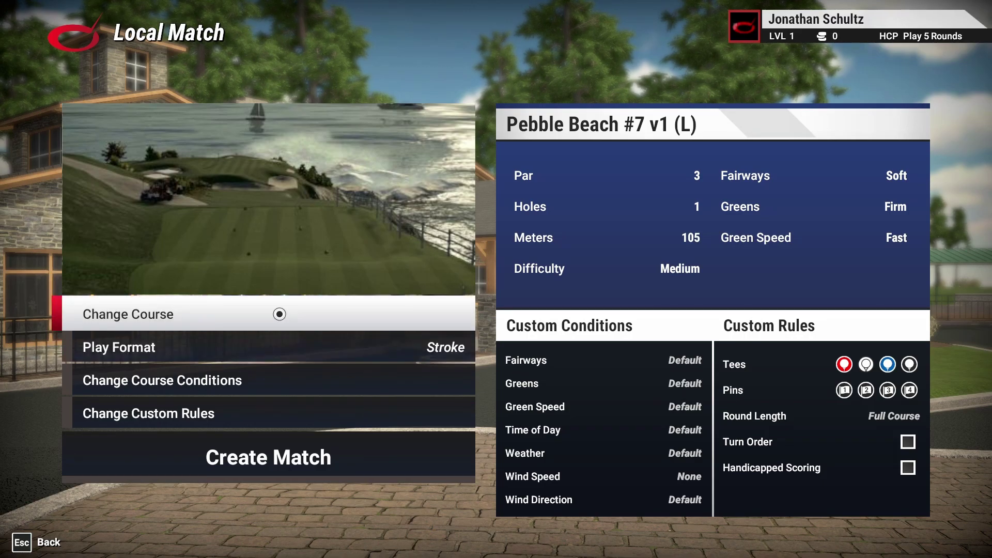
Browse the recommended courses and quick filters for changing the local match course, and show the full set of filters
{"action": "left_click", "coordinate": [280, 314]}
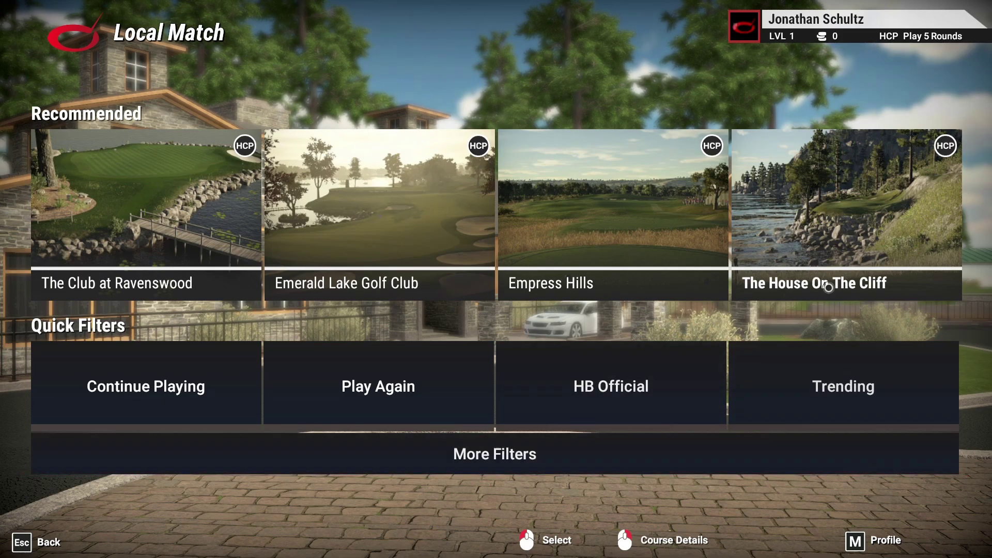
{"action": "mouse_move", "coordinate": [720, 227]}
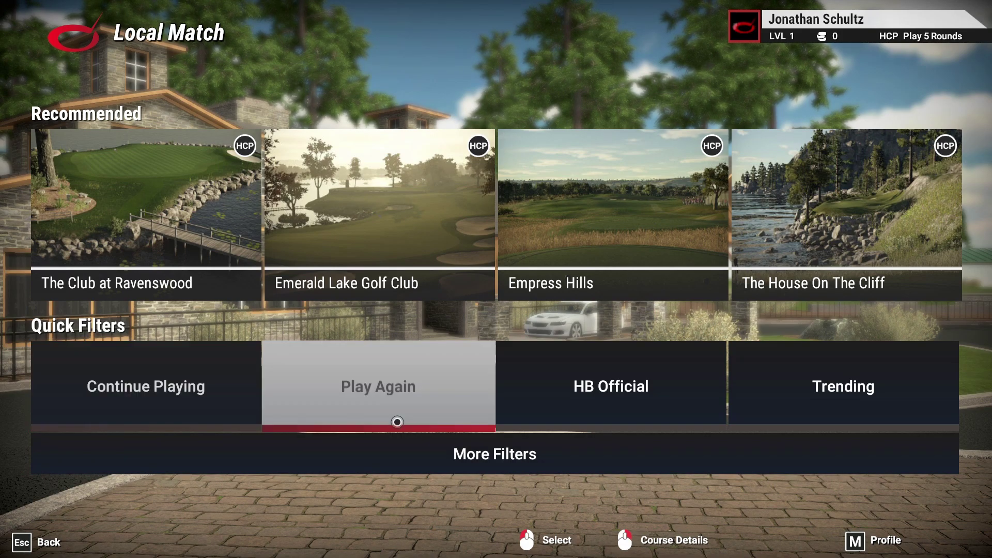
{"action": "left_click", "coordinate": [603, 382]}
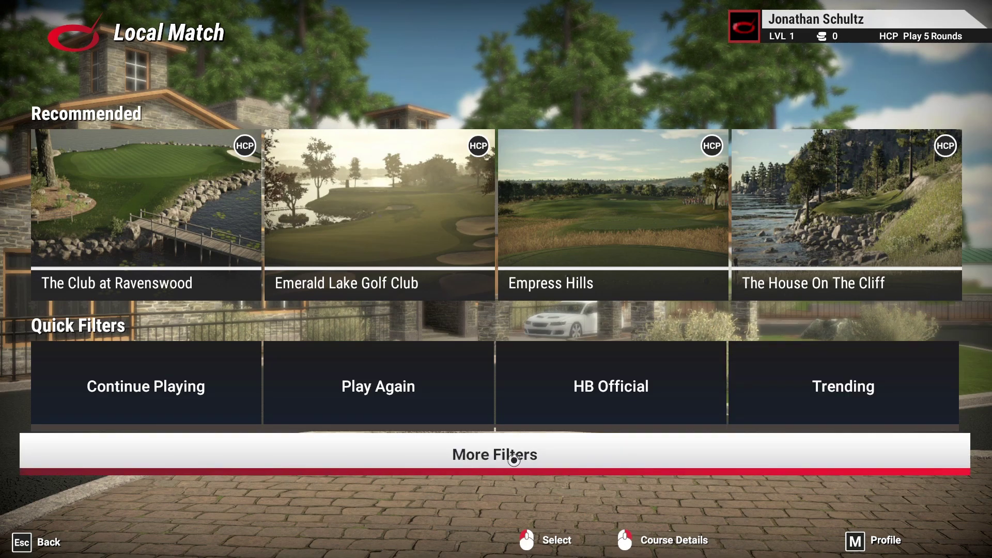
{"action": "left_click", "coordinate": [514, 460]}
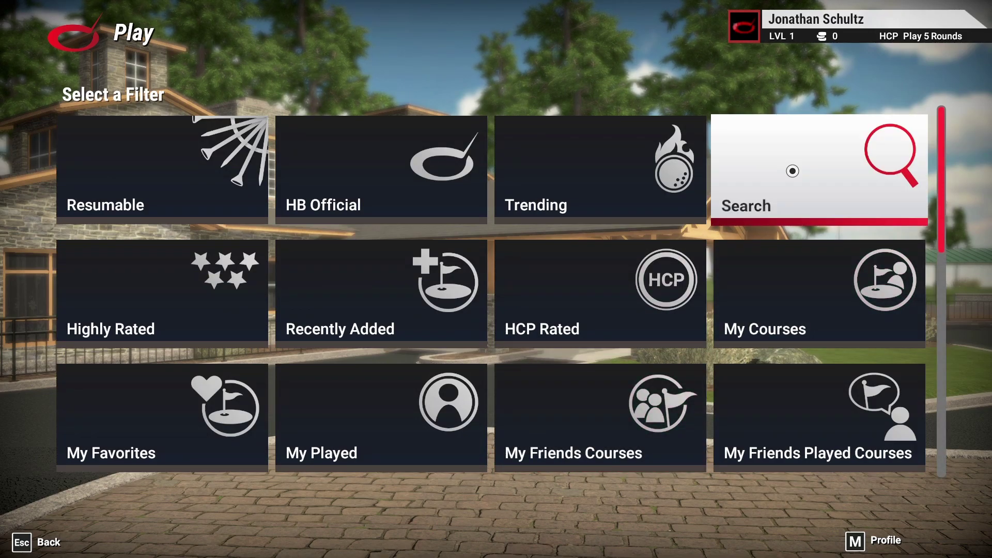
Look at the course name search, cancel it without entering a name, and return to the Local Match setup
{"action": "left_click", "coordinate": [792, 171]}
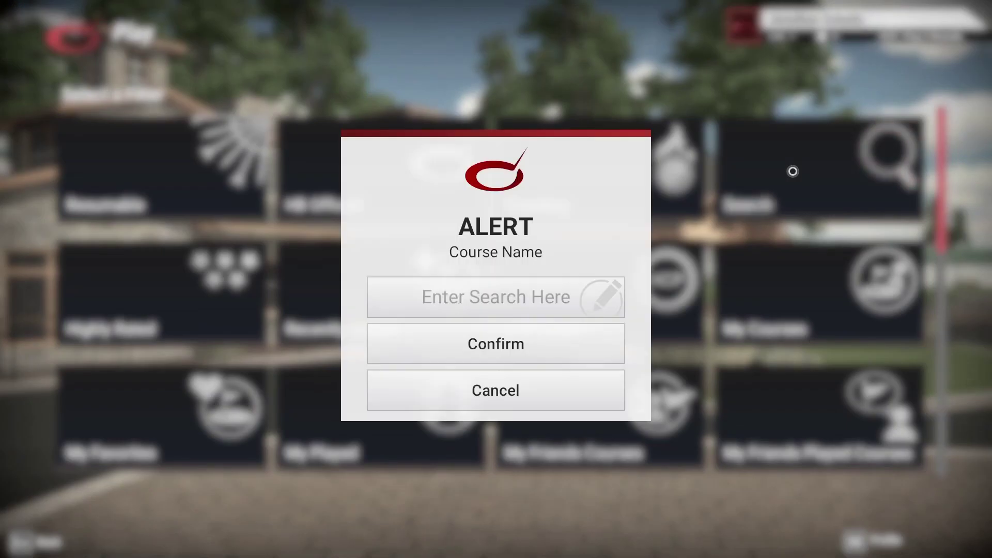
{"action": "left_click", "coordinate": [459, 296]}
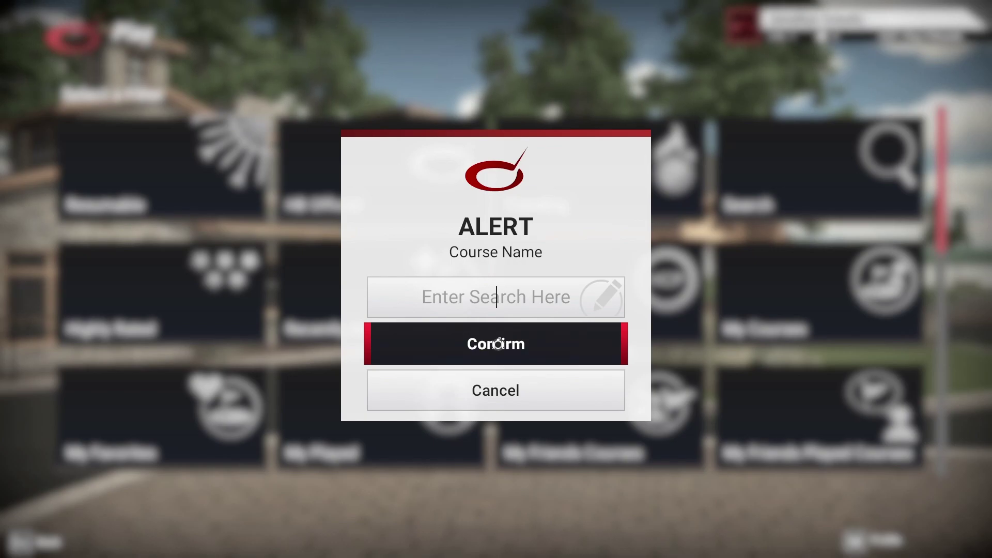
{"action": "left_click", "coordinate": [513, 393]}
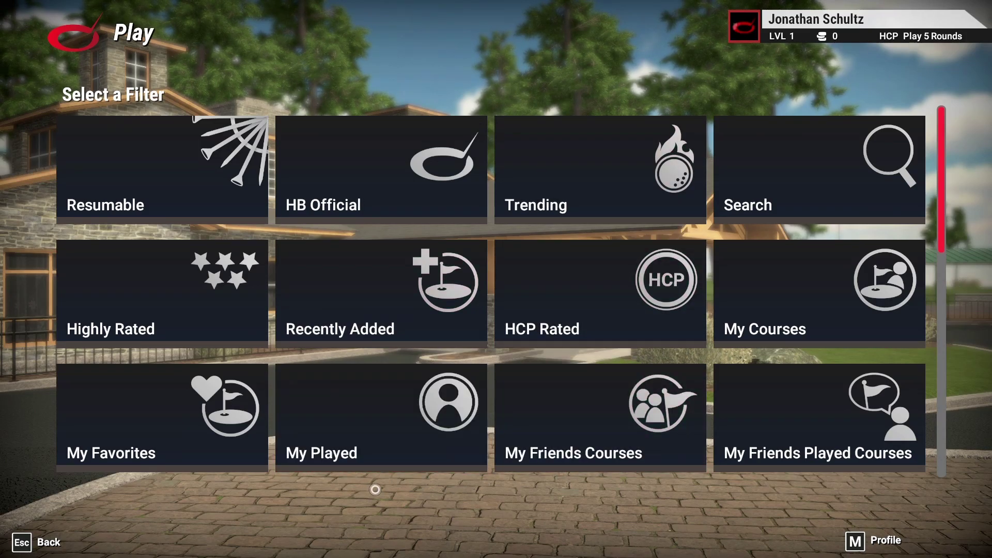
{"action": "key", "text": "Escape"}
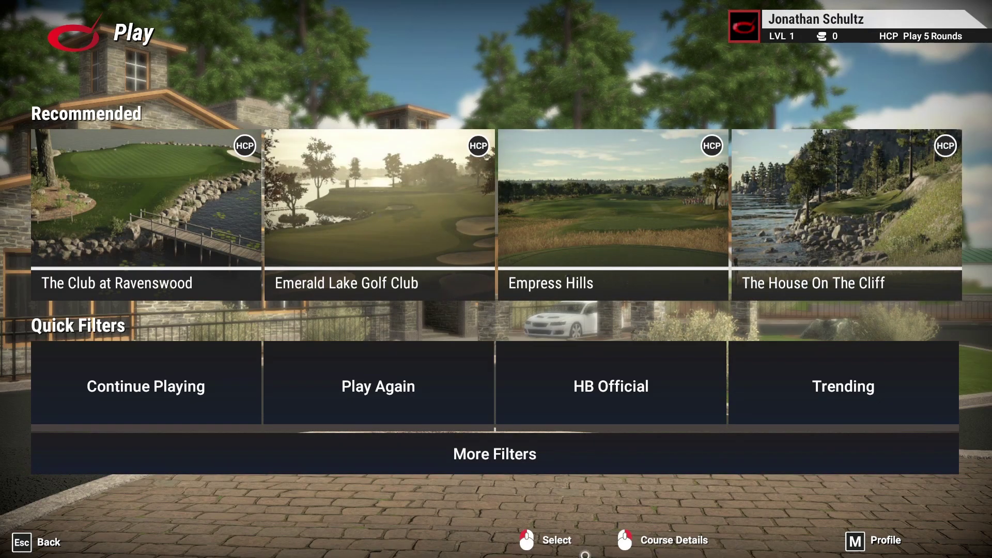
{"action": "key", "text": "Escape"}
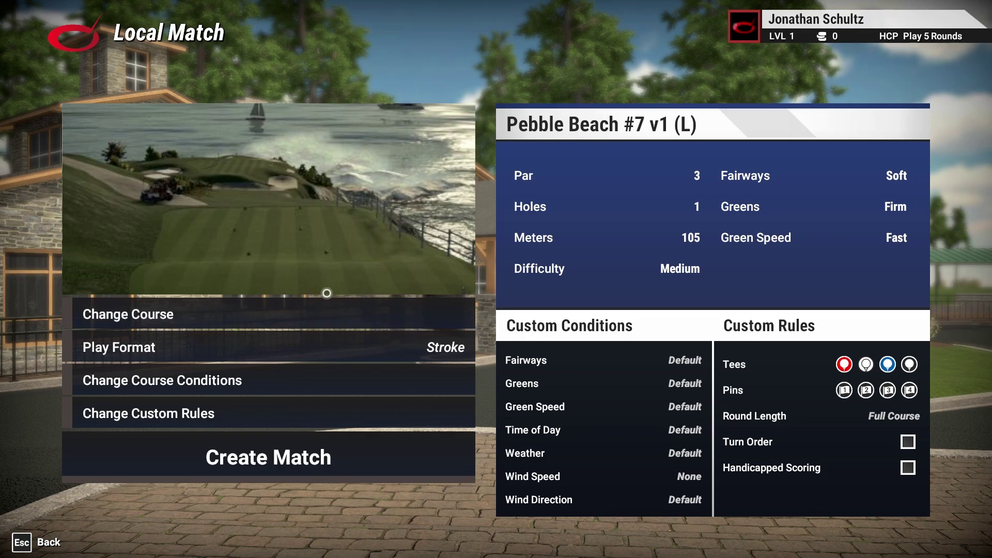
Open the course condition overrides and check the Green Speed, Green Firmness and Terrain Firmness choices
{"action": "left_click", "coordinate": [261, 380]}
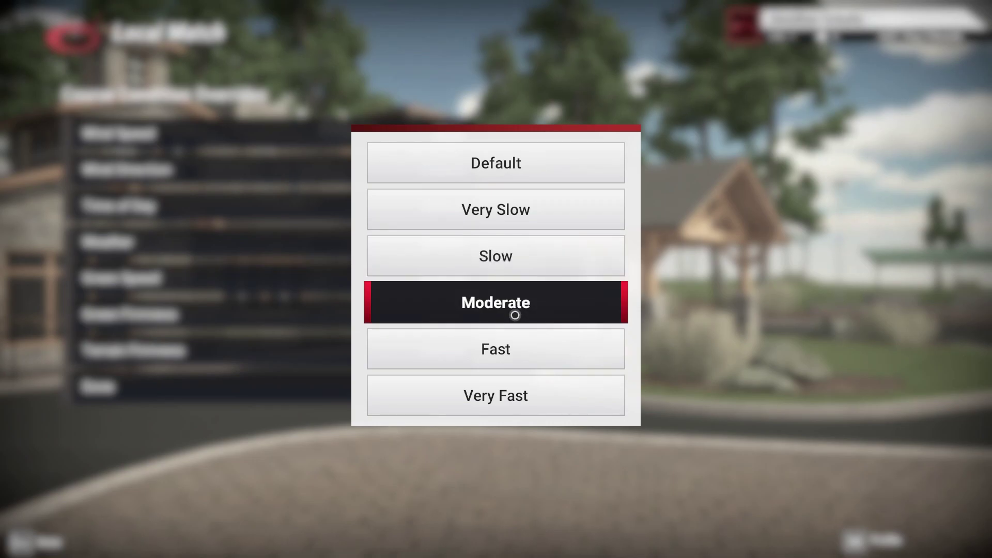
{"action": "left_click", "coordinate": [217, 333]}
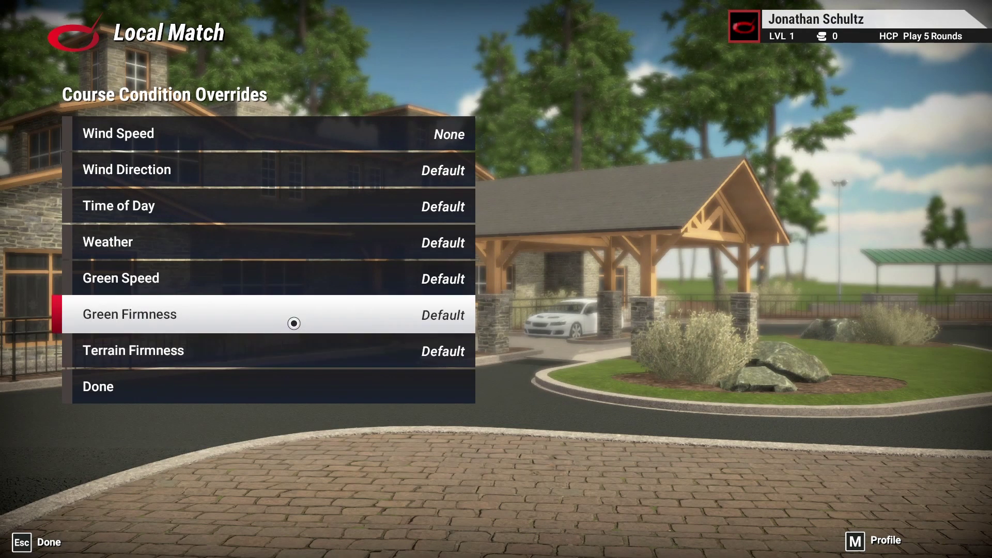
{"action": "left_click", "coordinate": [293, 323]}
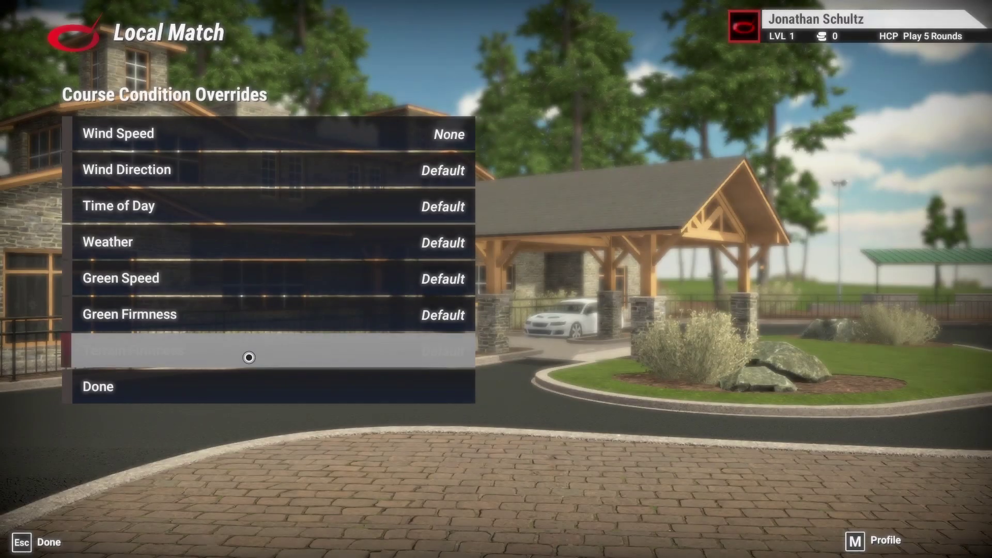
{"action": "left_click", "coordinate": [248, 357]}
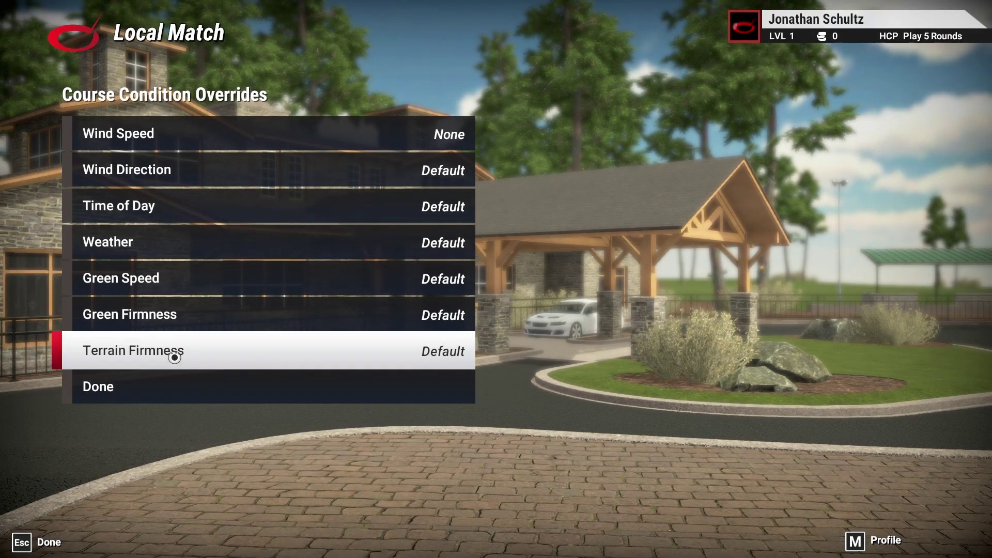
Set the local match's Time of Day override to Dusk
{"action": "left_click", "coordinate": [197, 211]}
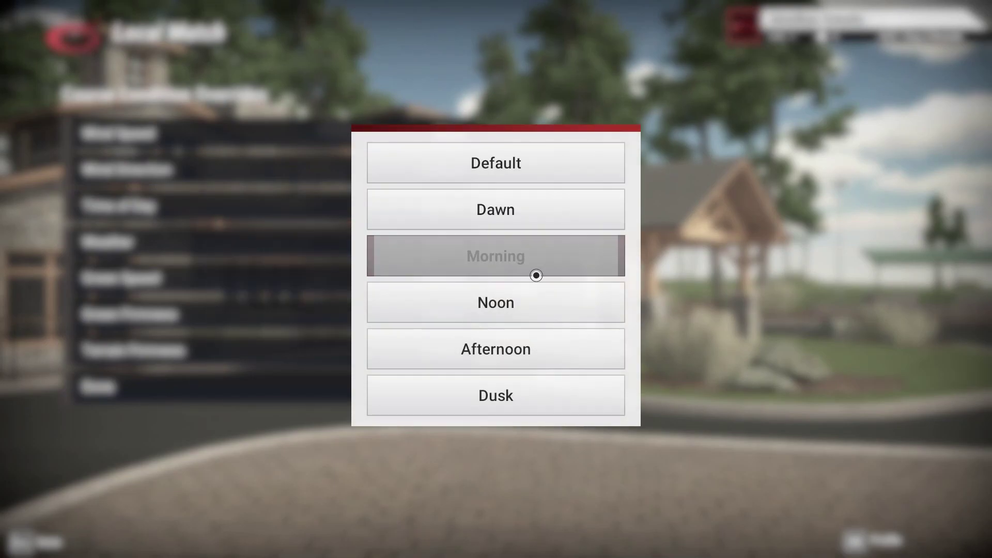
{"action": "left_click", "coordinate": [518, 406]}
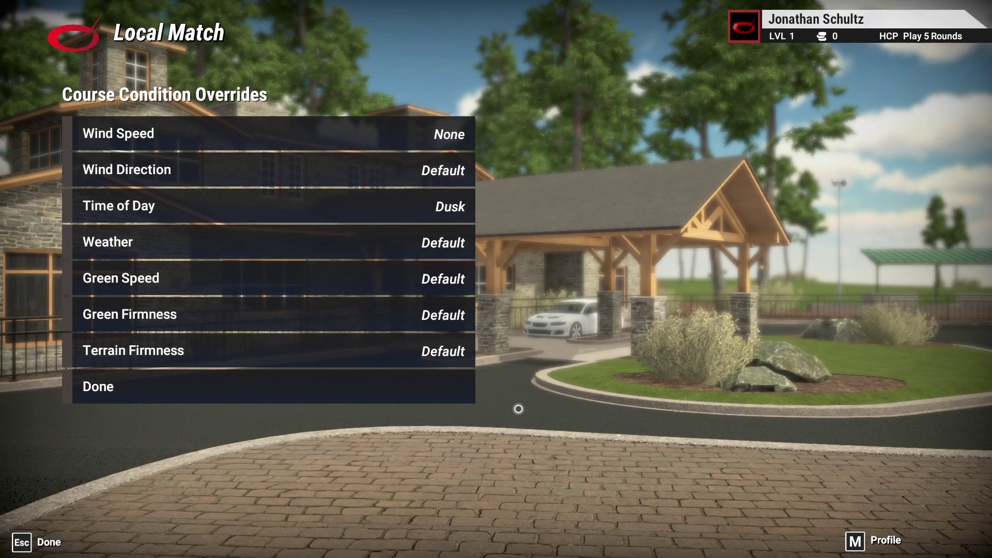
Finish the course condition overrides, then view the match's play format choices and its course rule overrides
{"action": "left_click", "coordinate": [235, 393]}
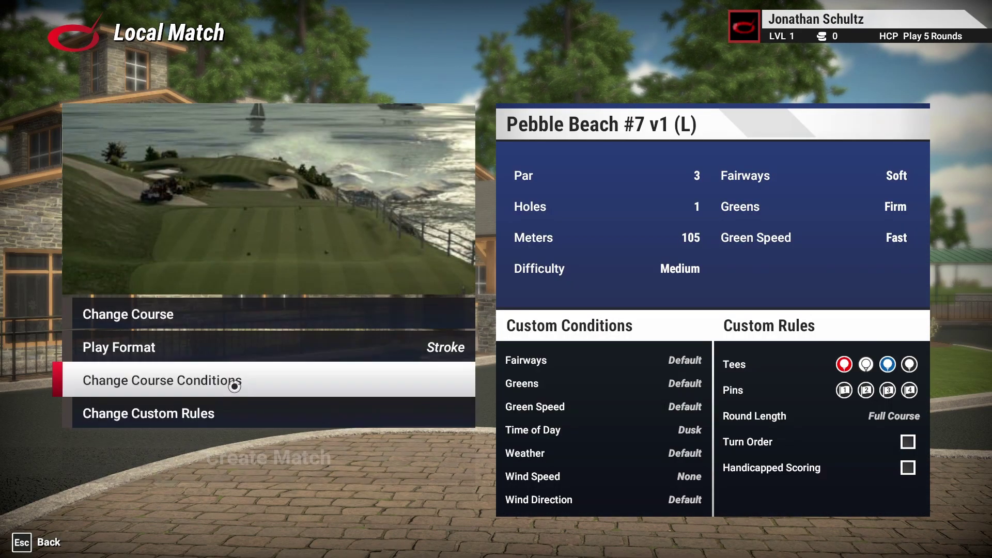
{"action": "left_click", "coordinate": [275, 346]}
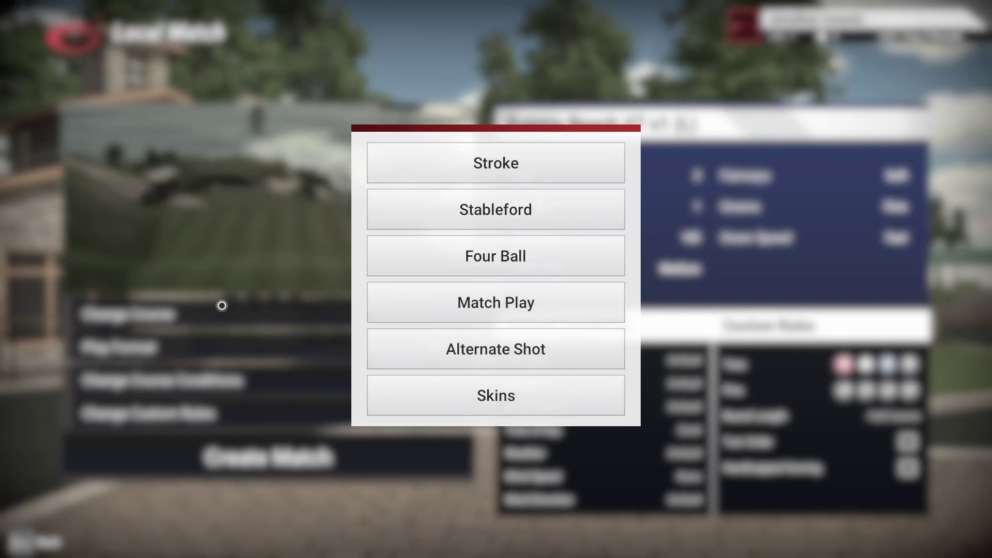
{"action": "left_click", "coordinate": [250, 329]}
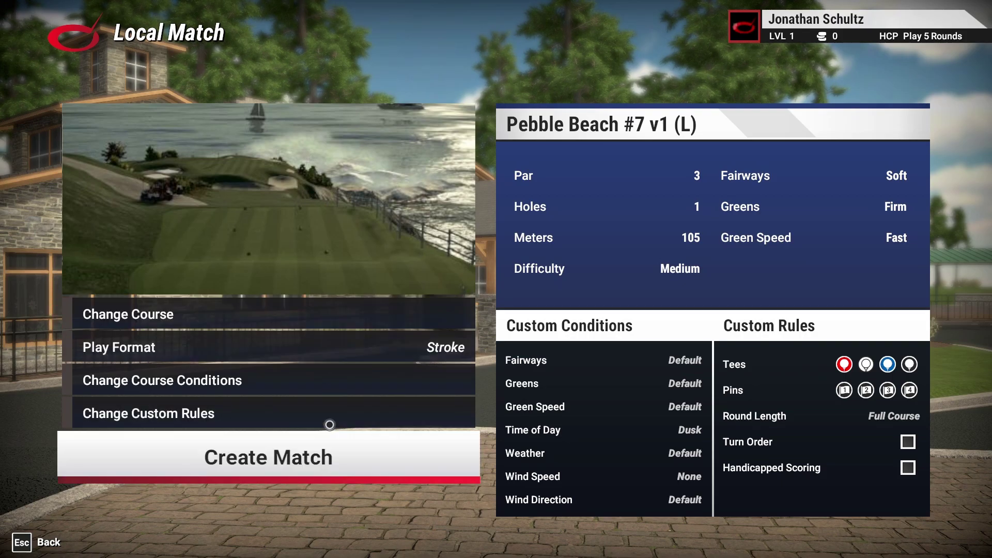
{"action": "left_click", "coordinate": [337, 414]}
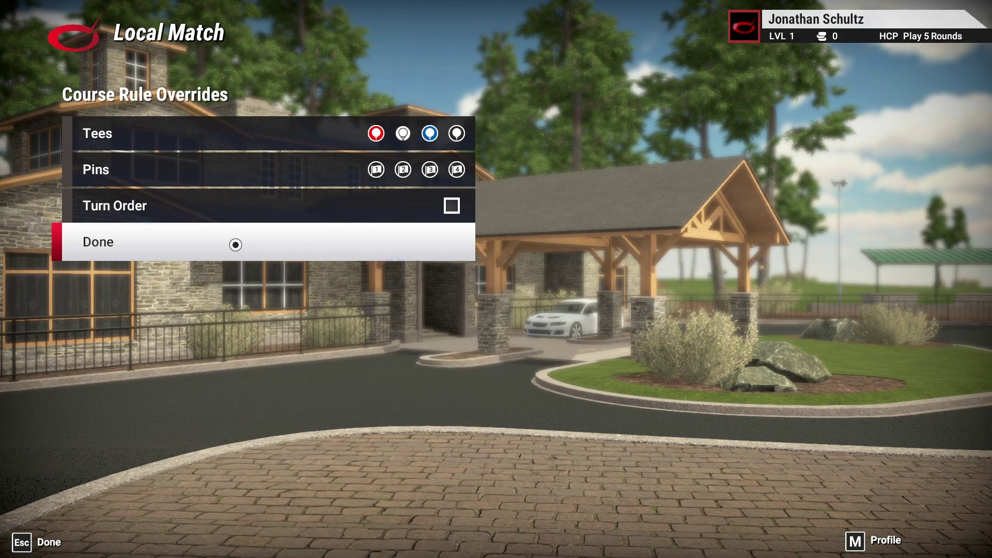
{"action": "left_click", "coordinate": [235, 244]}
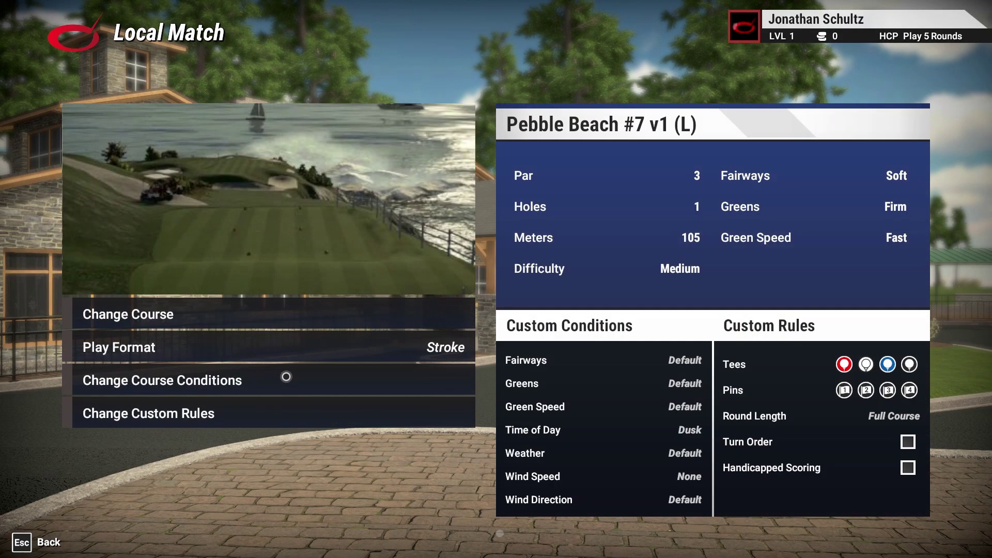
Create the local match and set the host player's tees to Black (105 meters)
{"action": "left_click", "coordinate": [252, 453]}
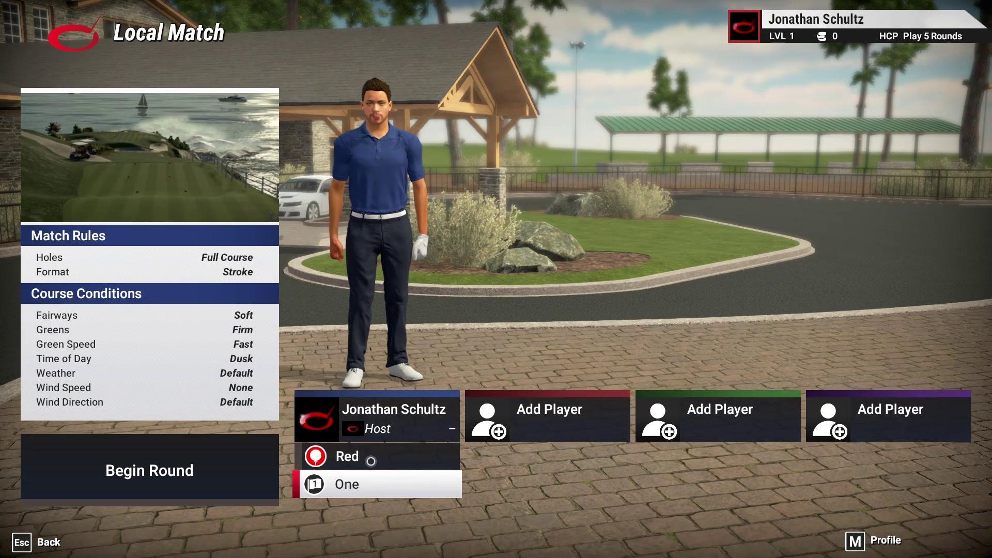
{"action": "left_click", "coordinate": [369, 460]}
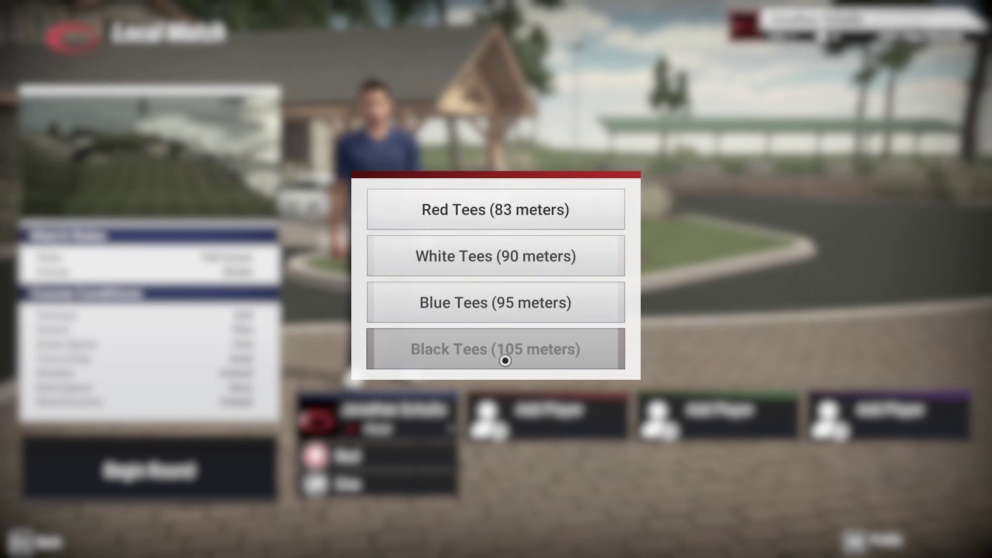
{"action": "left_click", "coordinate": [513, 357]}
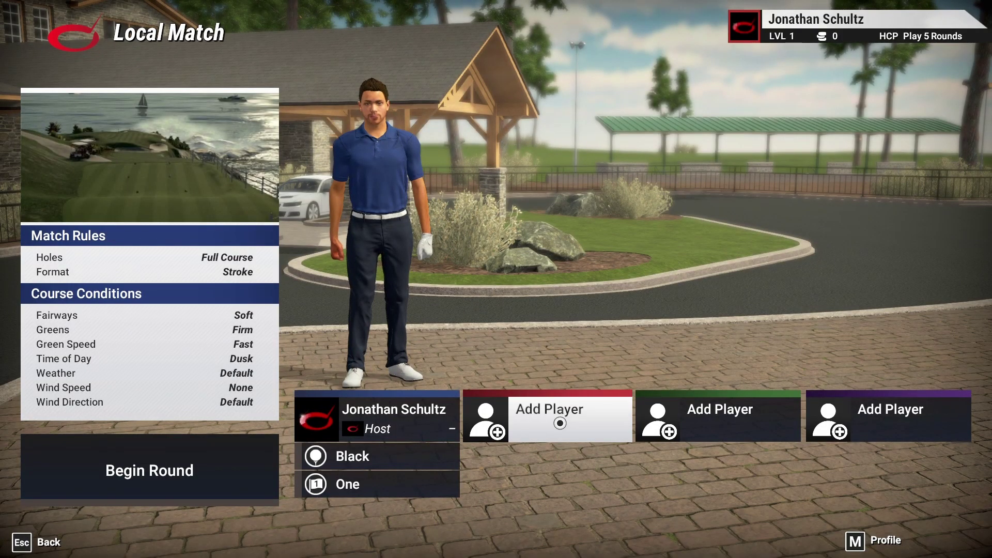
Add a guest player to the match and set the guest's tees to Black
{"action": "left_click", "coordinate": [560, 420]}
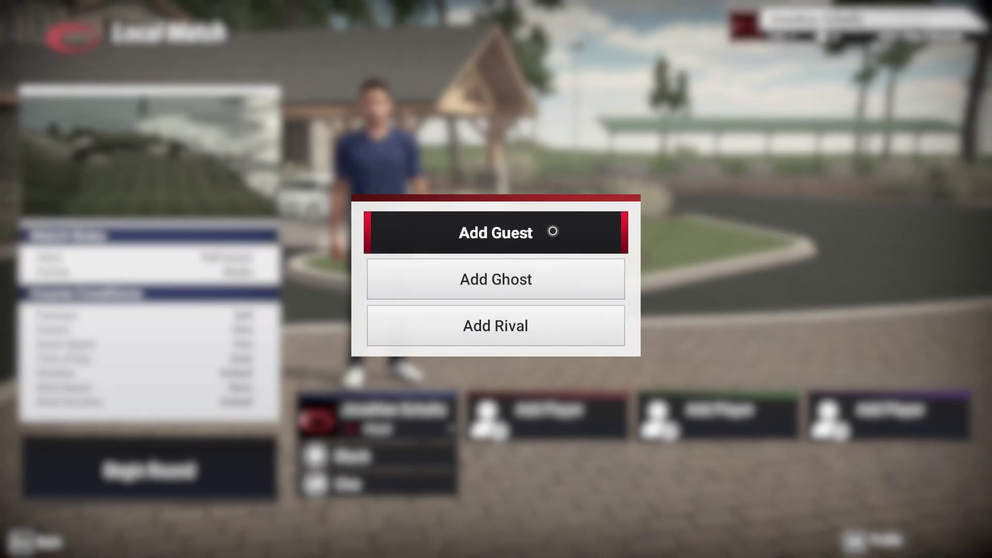
{"action": "left_click", "coordinate": [553, 231]}
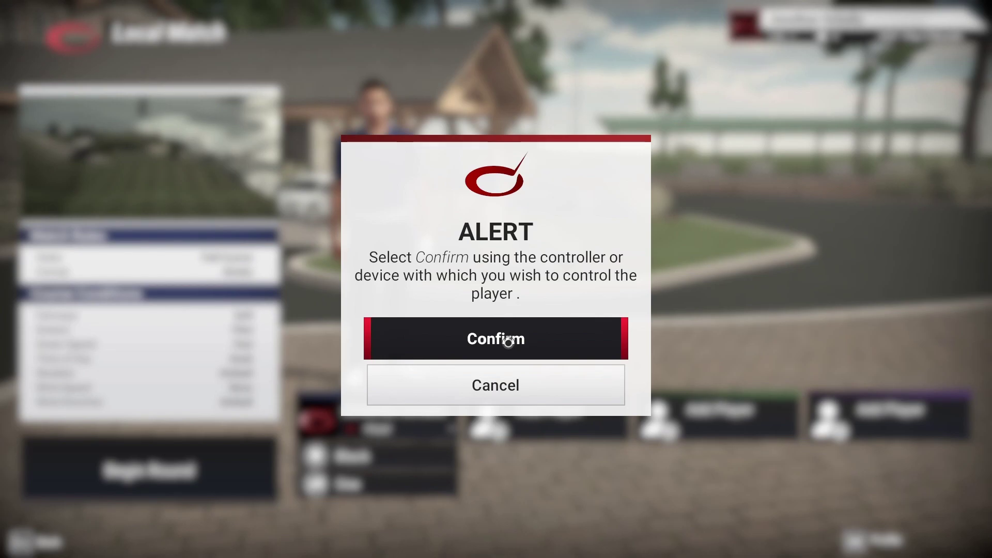
{"action": "left_click", "coordinate": [507, 342]}
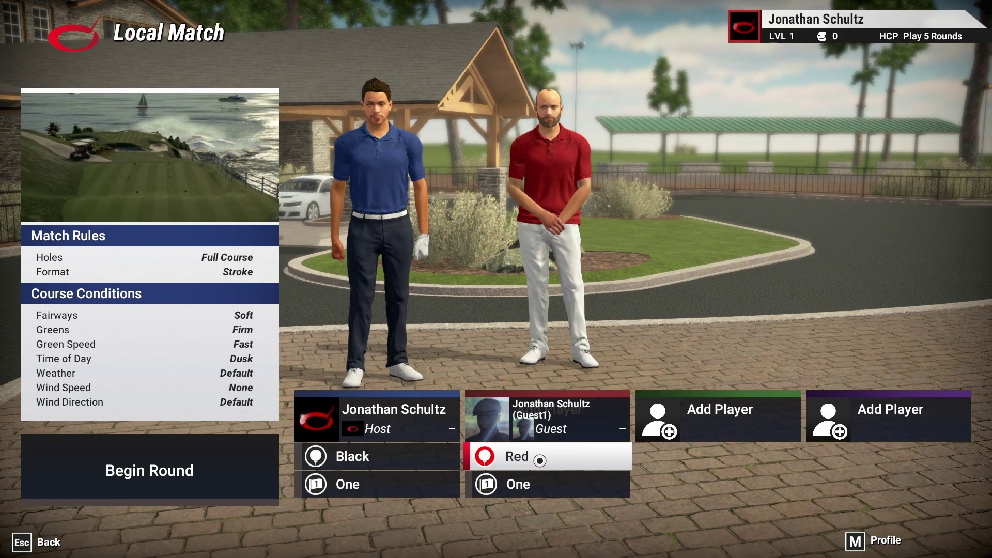
{"action": "left_click", "coordinate": [539, 460]}
{"action": "left_click", "coordinate": [423, 350]}
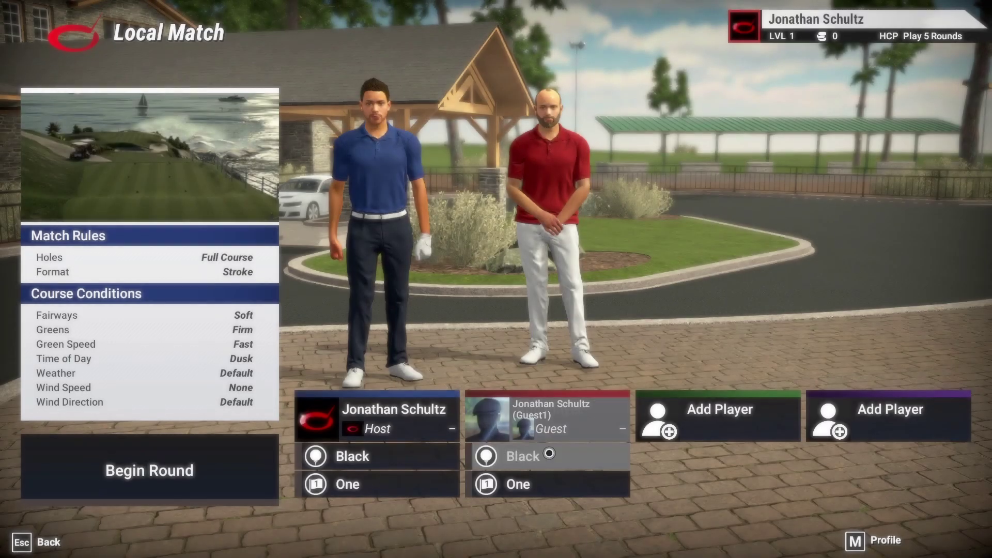
Check the host's pin position choices and look at the guest's golfer customization settings
{"action": "left_click", "coordinate": [369, 485]}
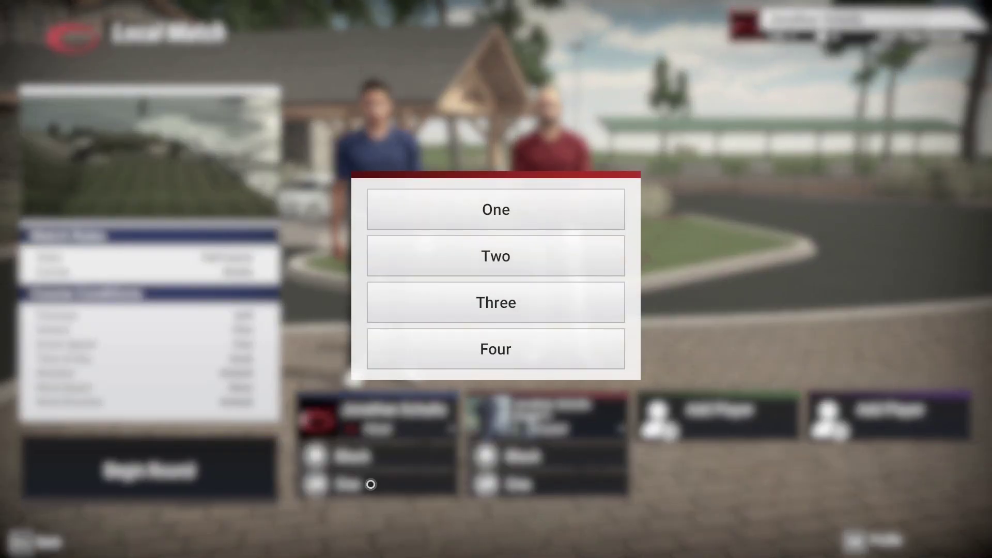
{"action": "left_click", "coordinate": [371, 484]}
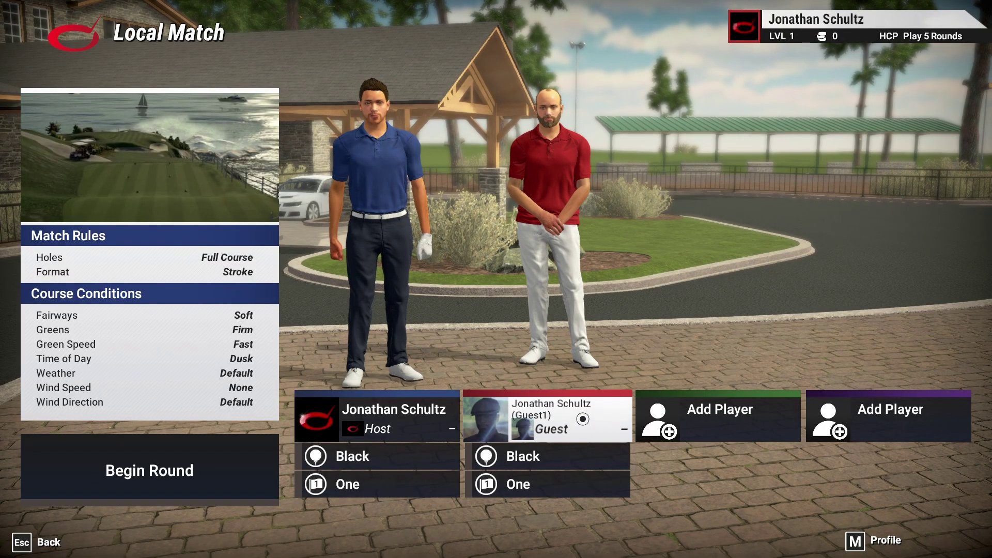
{"action": "left_click", "coordinate": [583, 419]}
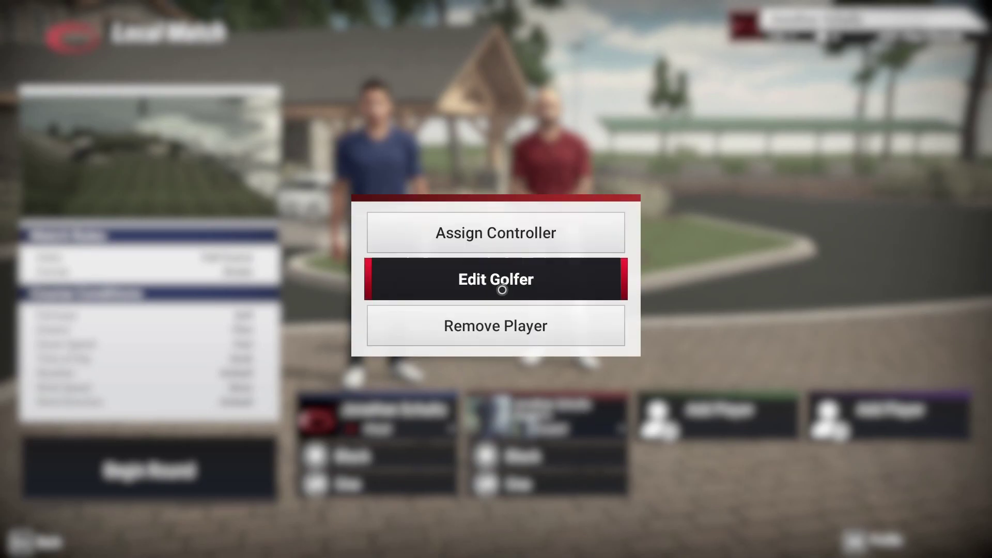
{"action": "left_click", "coordinate": [502, 288]}
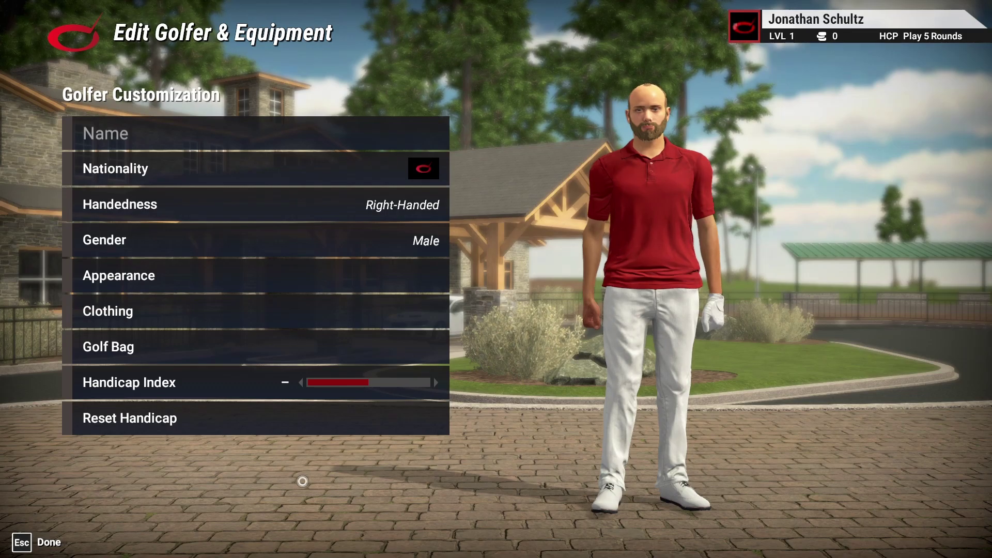
{"action": "key", "text": "Escape"}
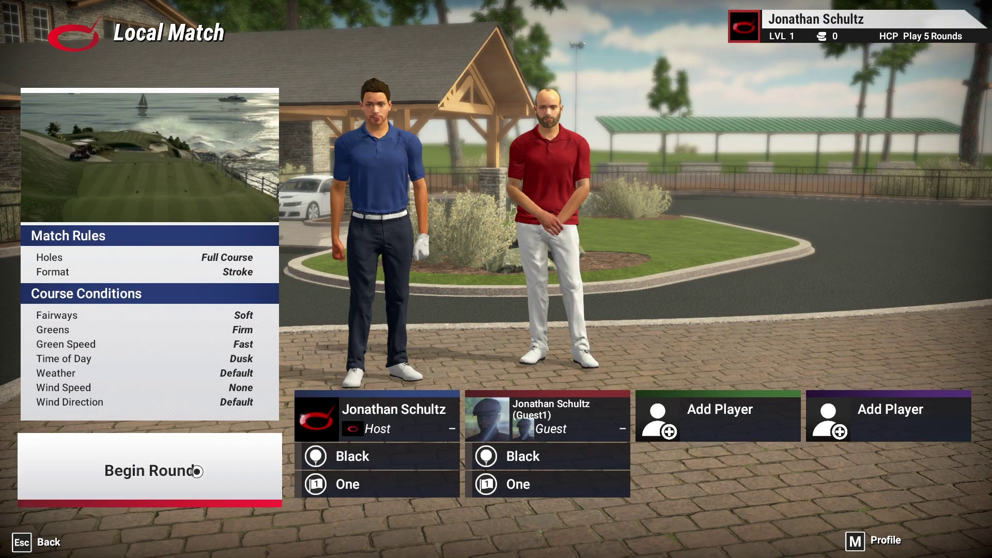
Remove the guest player from the local match and begin the round with only the host
{"action": "left_click", "coordinate": [580, 427]}
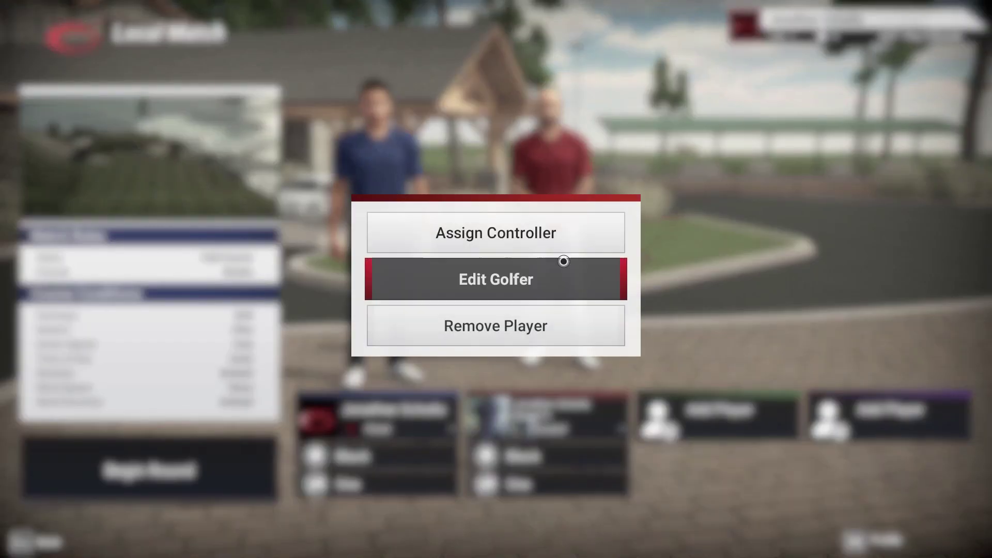
{"action": "left_click", "coordinate": [508, 326]}
{"action": "left_click", "coordinate": [160, 474]}
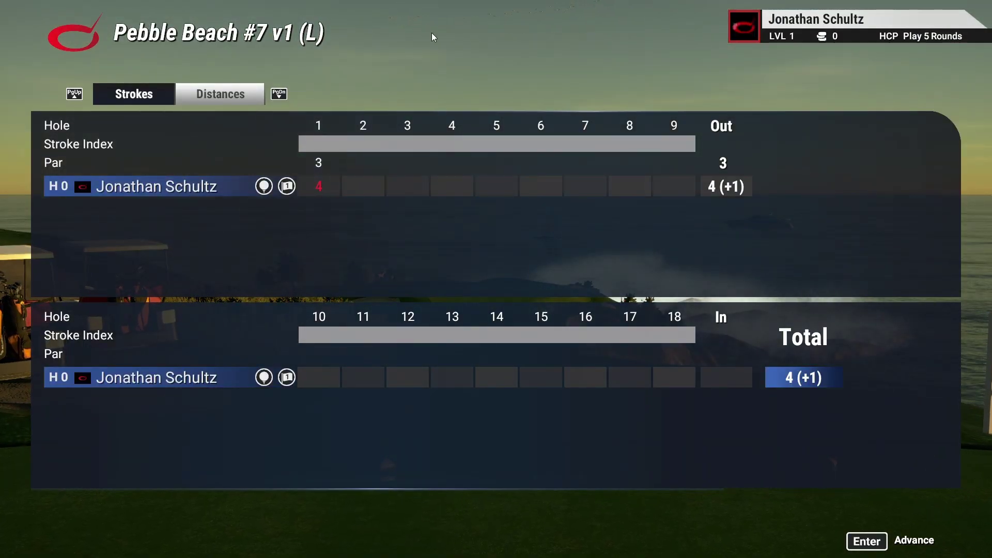
Switch to the TGC SkyTrak Interface, disconnect the SkyTrak device and close the interface window
{"action": "key", "text": "alt+Tab"}
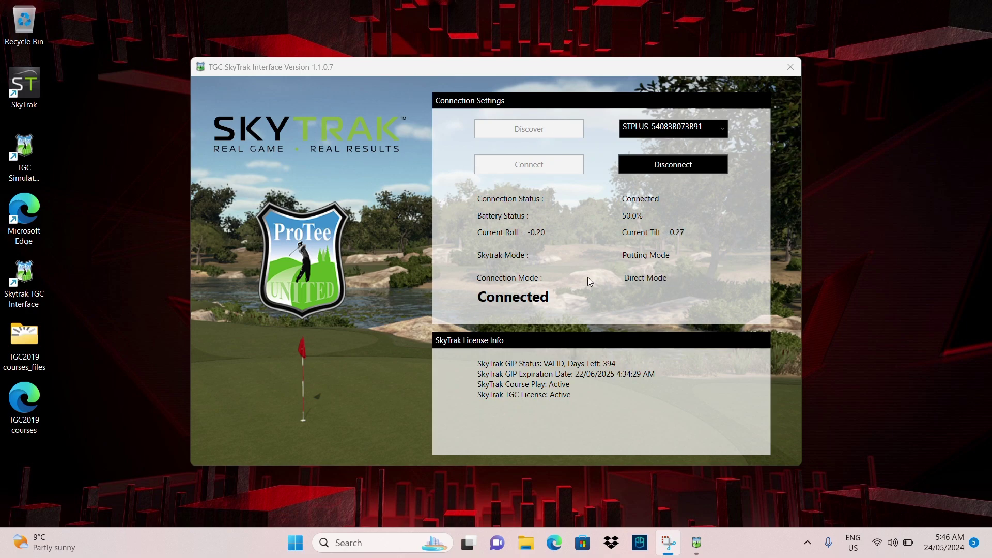
{"action": "left_click", "coordinate": [808, 543]}
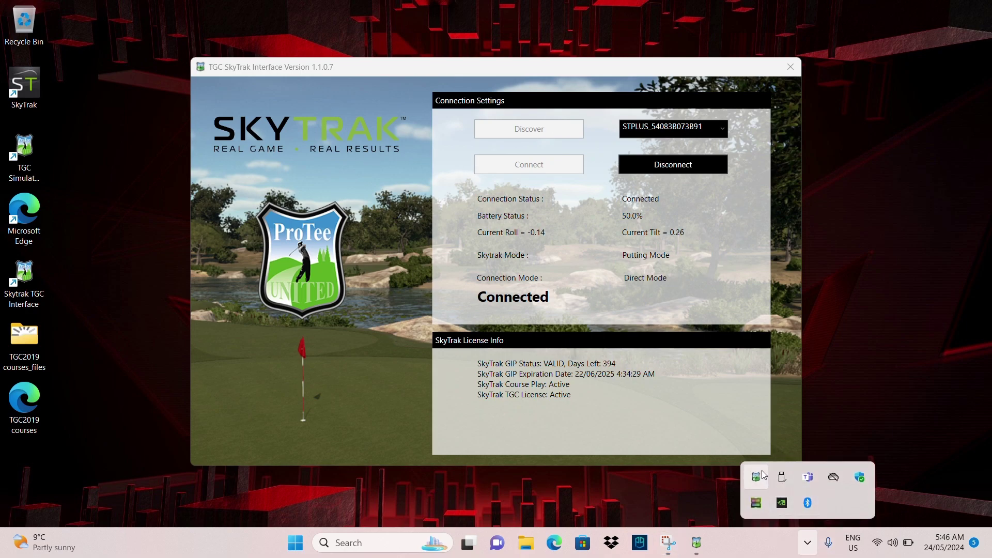
{"action": "left_click", "coordinate": [699, 167]}
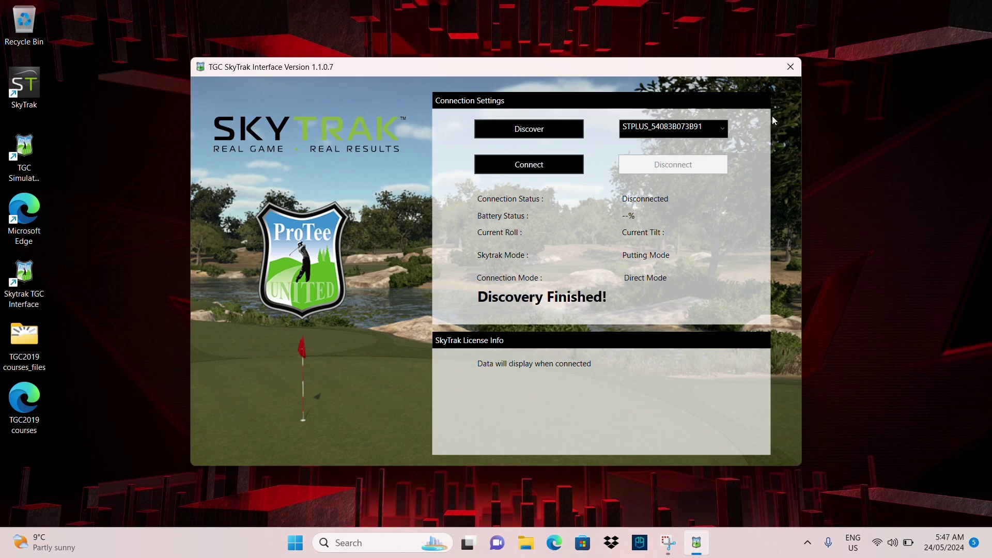
{"action": "left_click", "coordinate": [790, 68]}
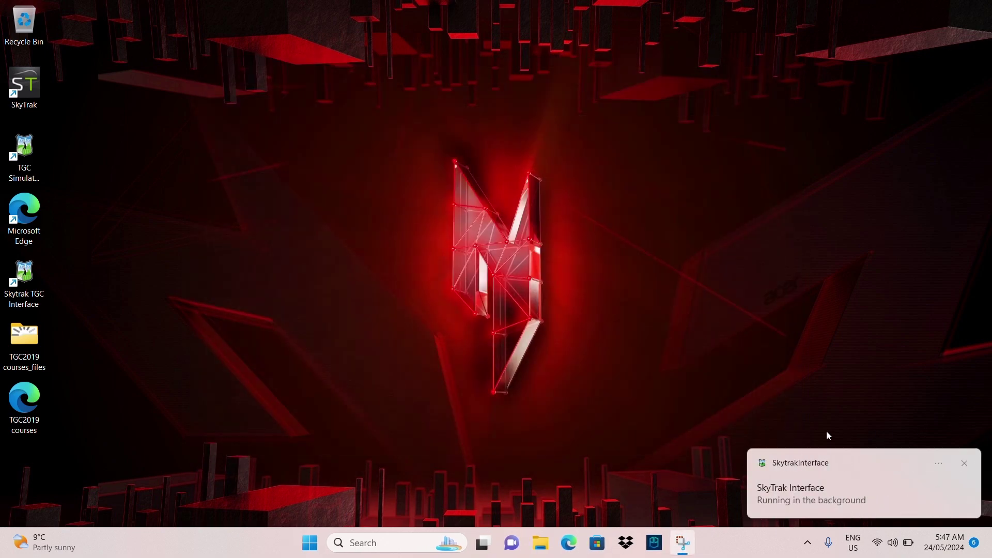
Dismiss the background notification and exit the SkyTrak Interface application that is still running in the system tray
{"action": "left_click", "coordinate": [808, 546]}
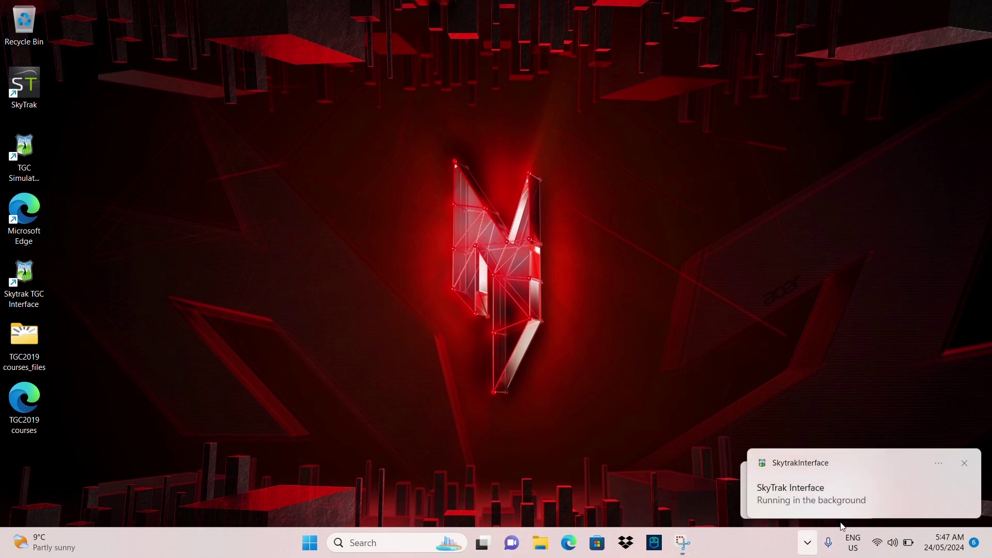
{"action": "left_click", "coordinate": [963, 464]}
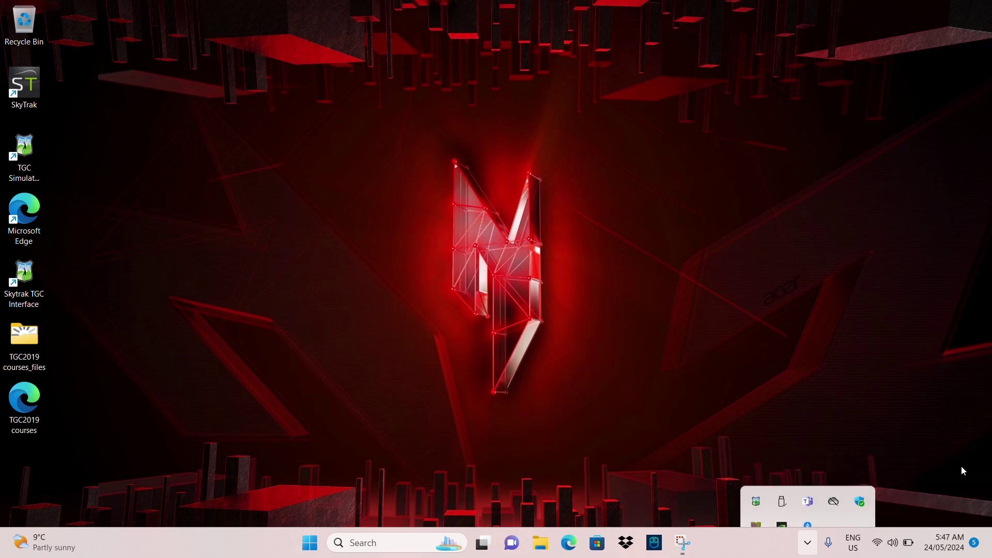
{"action": "left_click", "coordinate": [808, 543]}
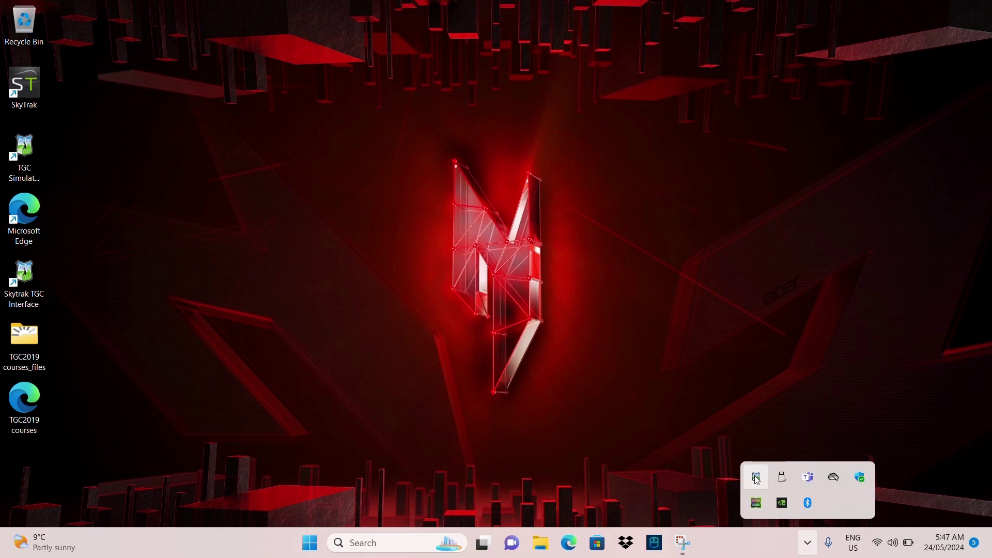
{"action": "right_click", "coordinate": [757, 480]}
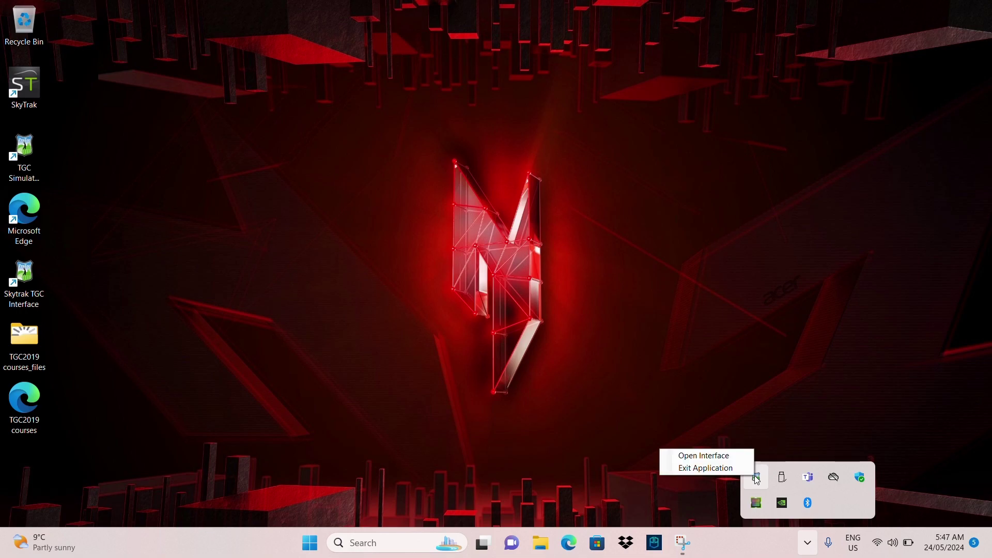
{"action": "left_click", "coordinate": [713, 470]}
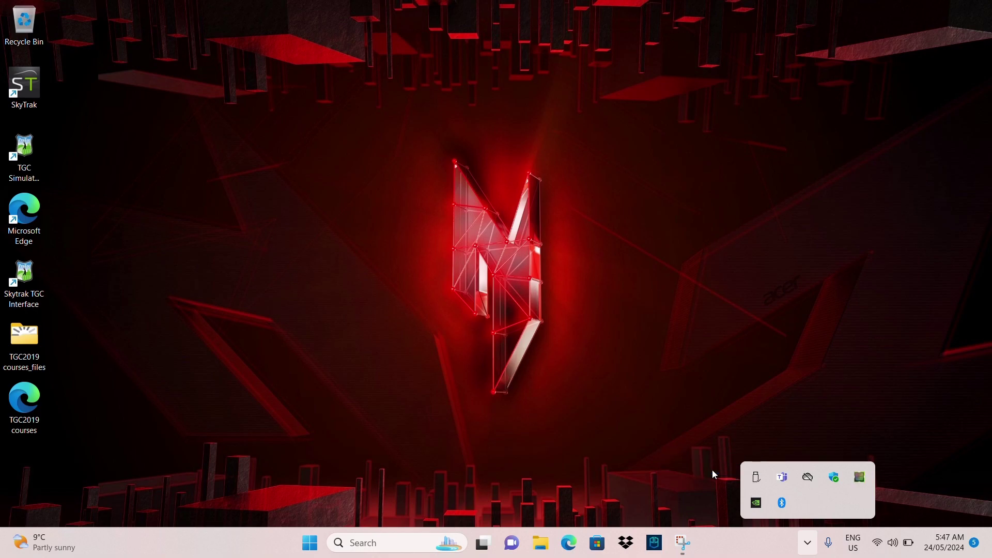
{"action": "left_click", "coordinate": [596, 419]}
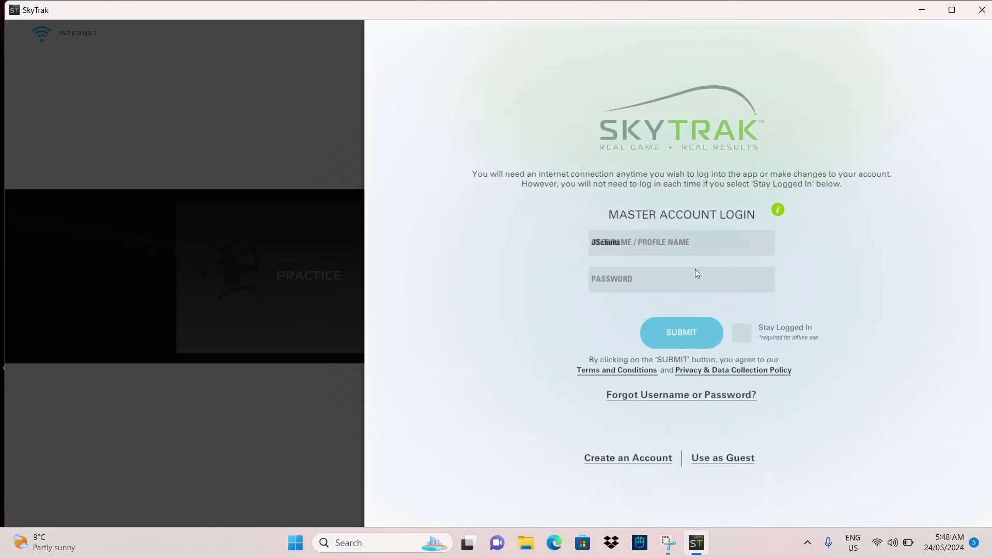
Log in to the master account in the SkyTrak app with the account password and open the Practice range
{"action": "left_click", "coordinate": [666, 336]}
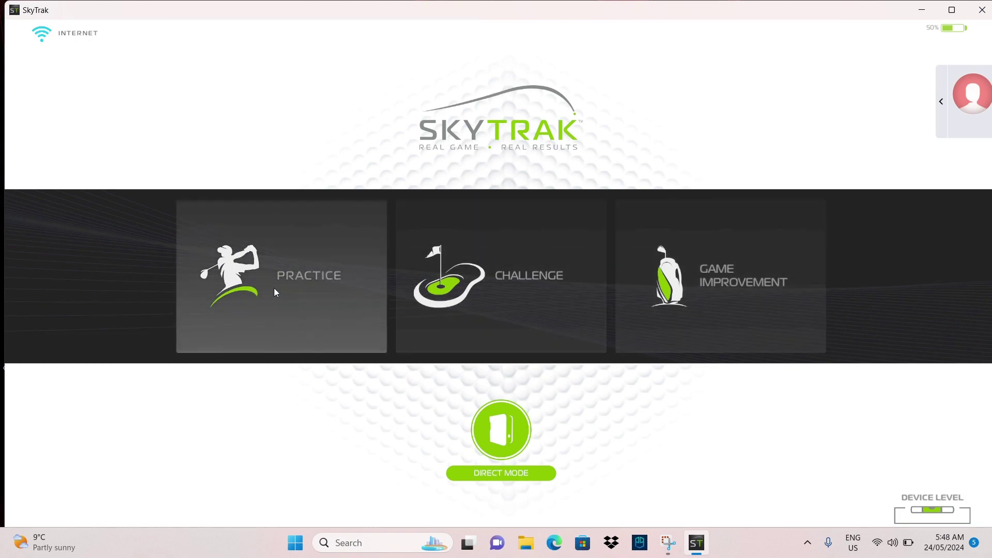
{"action": "left_click", "coordinate": [274, 289]}
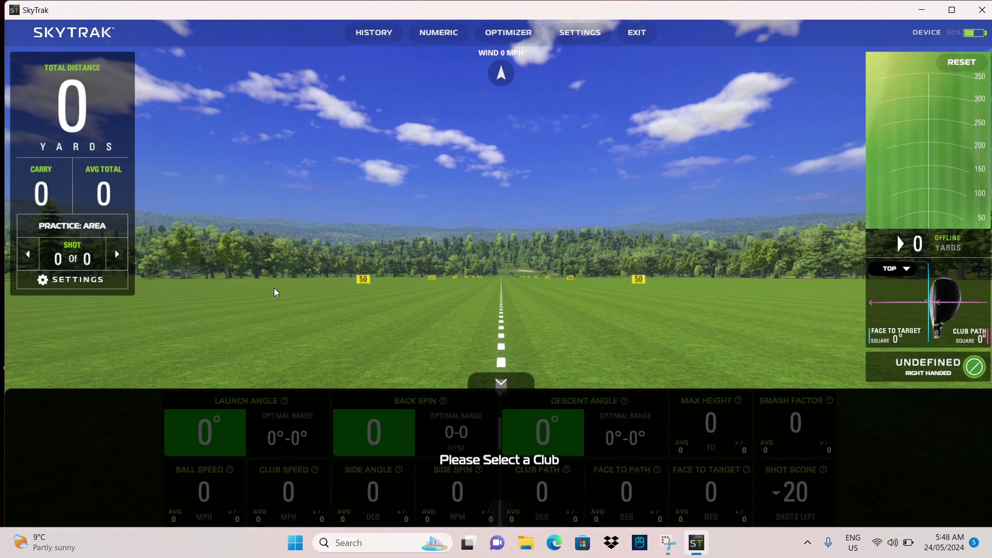
Collapse the shot detail panel and select the GW wedge as the practice club
{"action": "left_click", "coordinate": [504, 385]}
{"action": "left_click", "coordinate": [507, 449]}
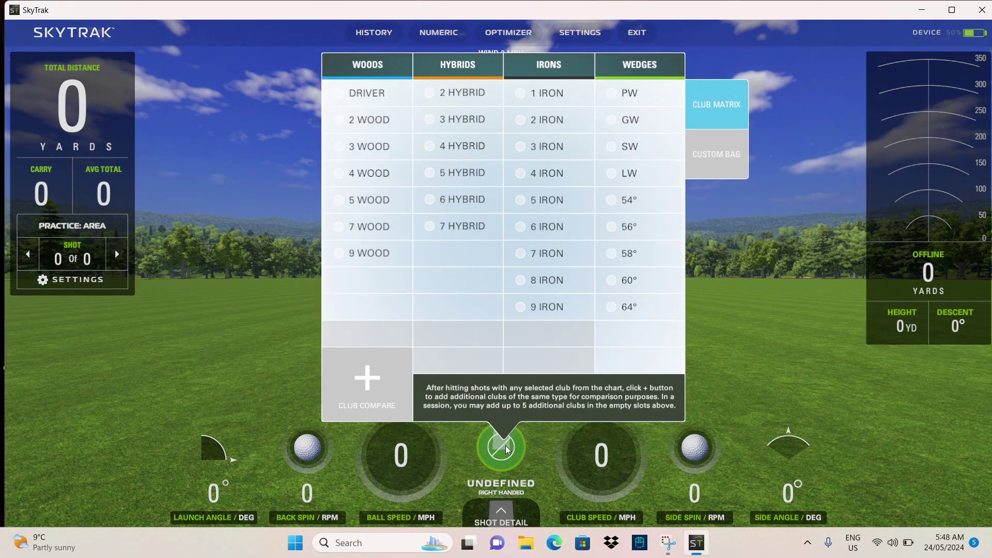
{"action": "left_click", "coordinate": [647, 122]}
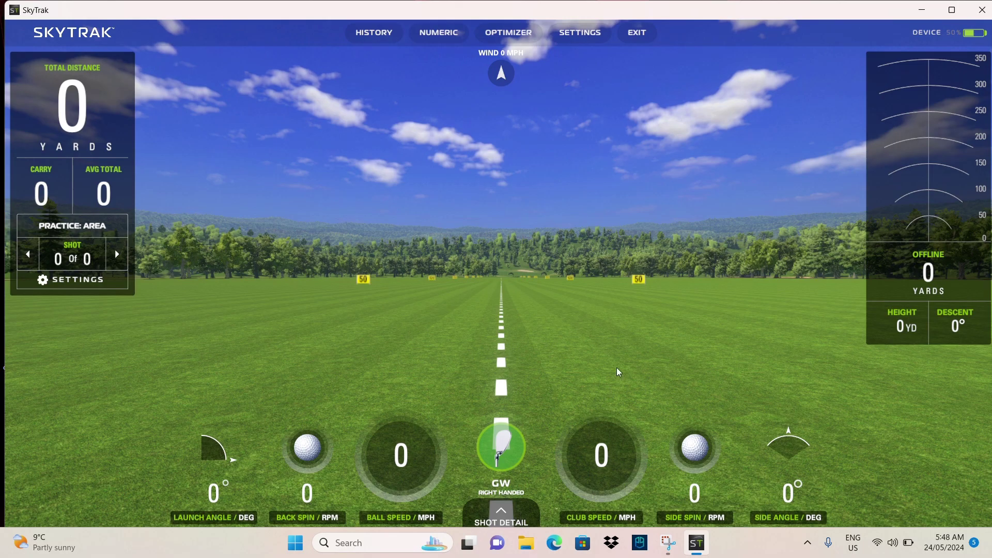
Open the practice range's session settings, review the available options and close them
{"action": "left_click", "coordinate": [602, 34]}
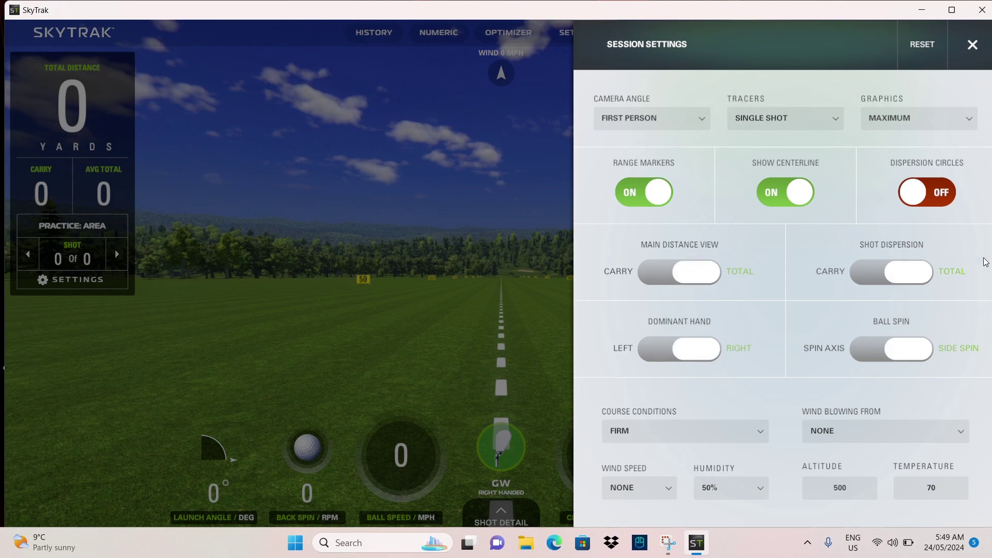
{"action": "left_click", "coordinate": [442, 279]}
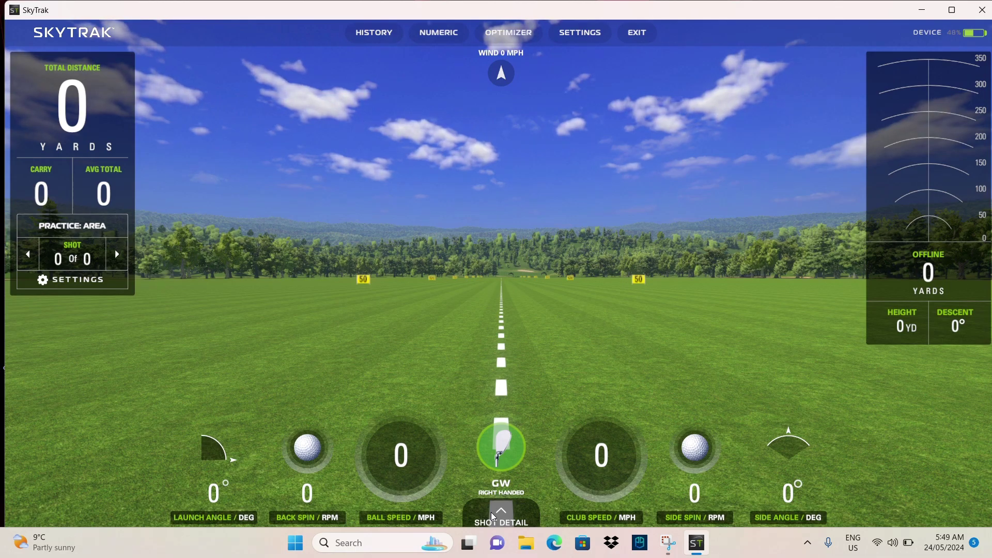
Expand the shot detail panel to see the practice shot's data, and exit the practice range to the main menu
{"action": "left_click", "coordinate": [508, 515]}
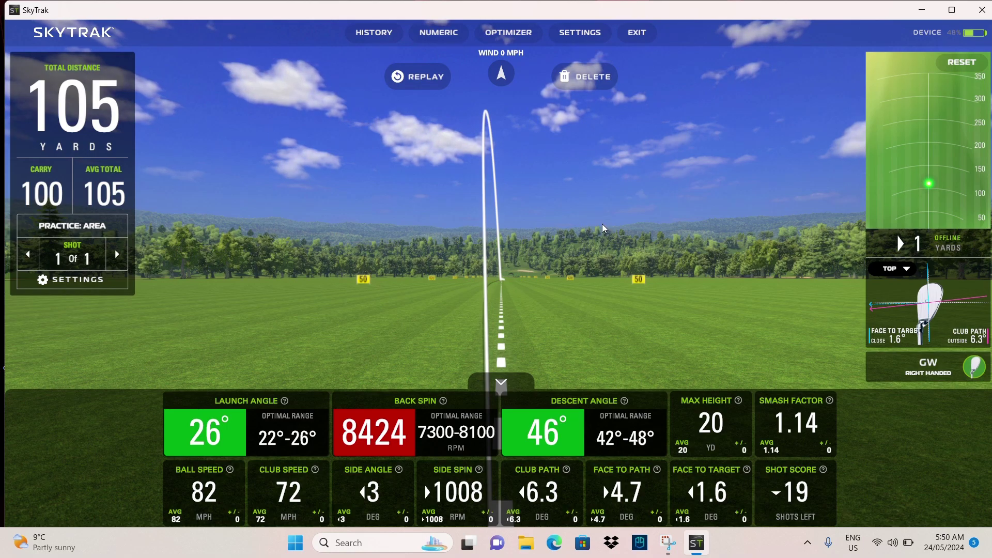
{"action": "left_click", "coordinate": [633, 34]}
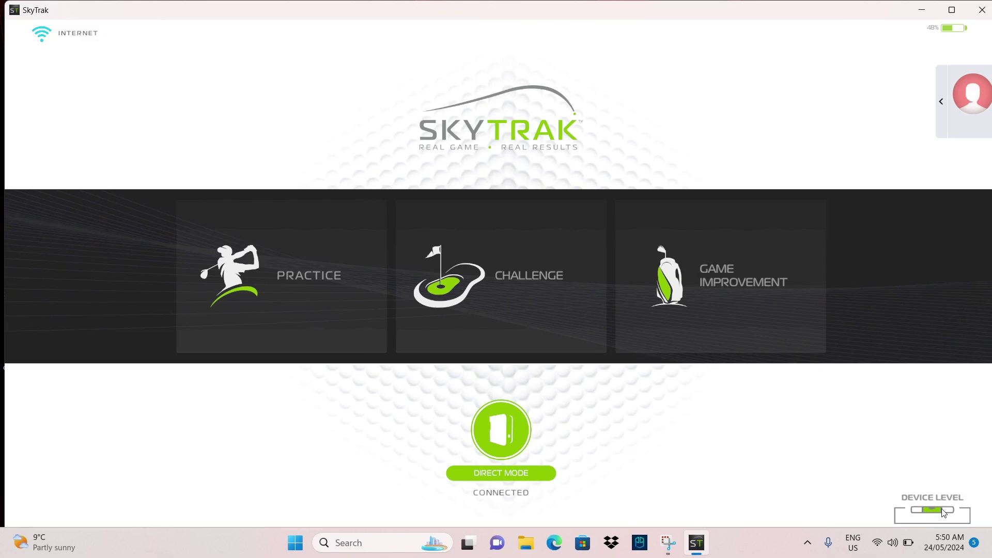
Open the user side panel, review the global settings including the distance units, and close the panel
{"action": "left_click", "coordinate": [940, 101]}
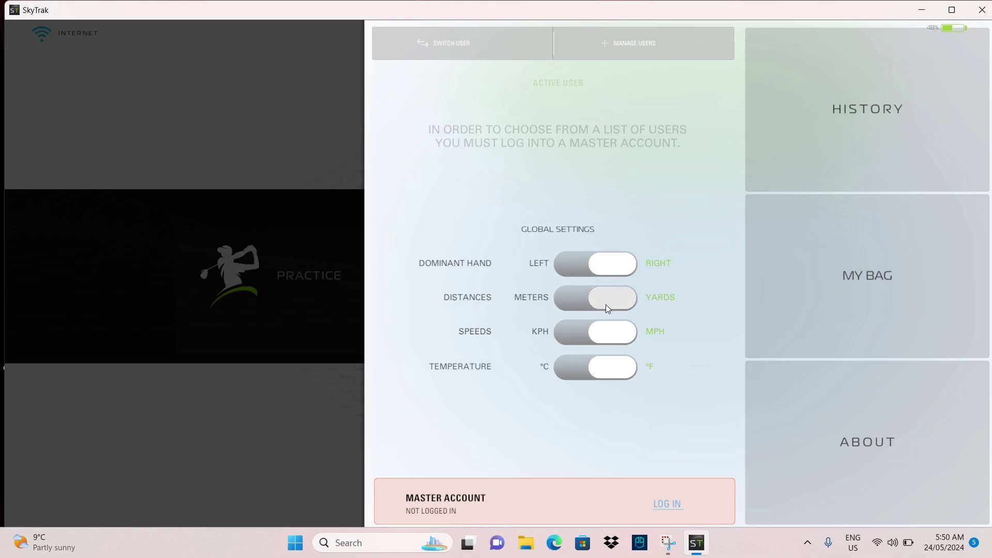
{"action": "left_click", "coordinate": [563, 298]}
{"action": "left_click", "coordinate": [262, 433]}
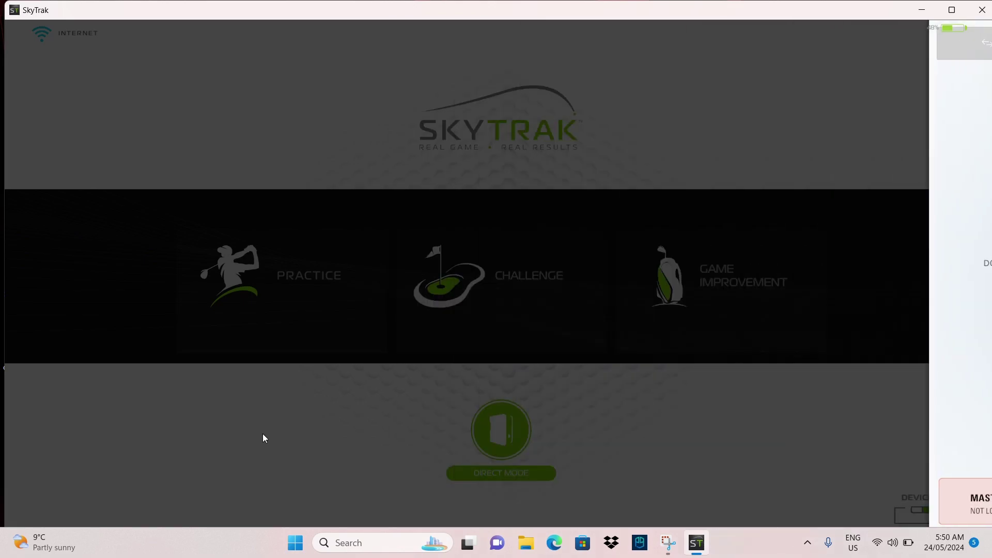
Open the device internal leveling screen to check roll and tilt, and switch alignment mode on and back off
{"action": "left_click", "coordinate": [929, 501]}
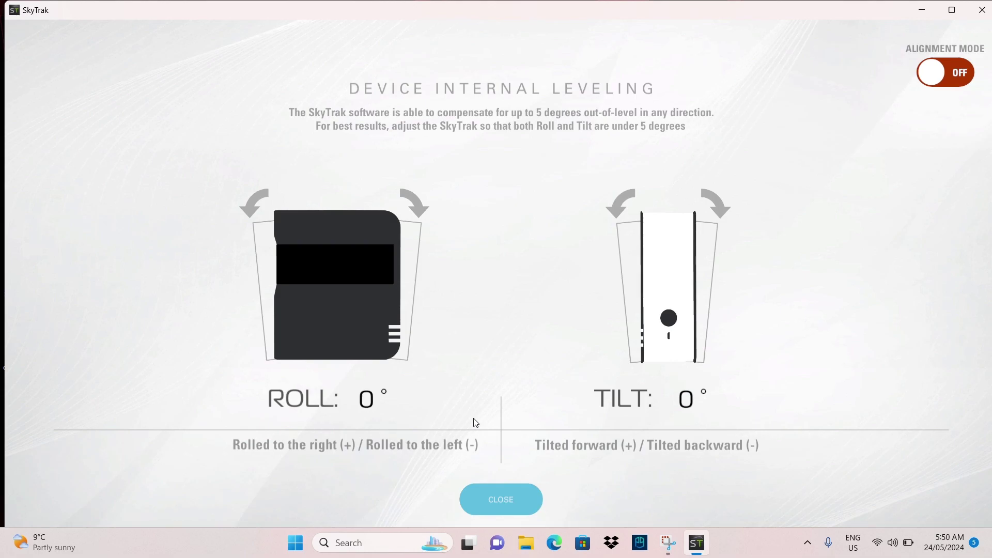
{"action": "left_click", "coordinate": [956, 77]}
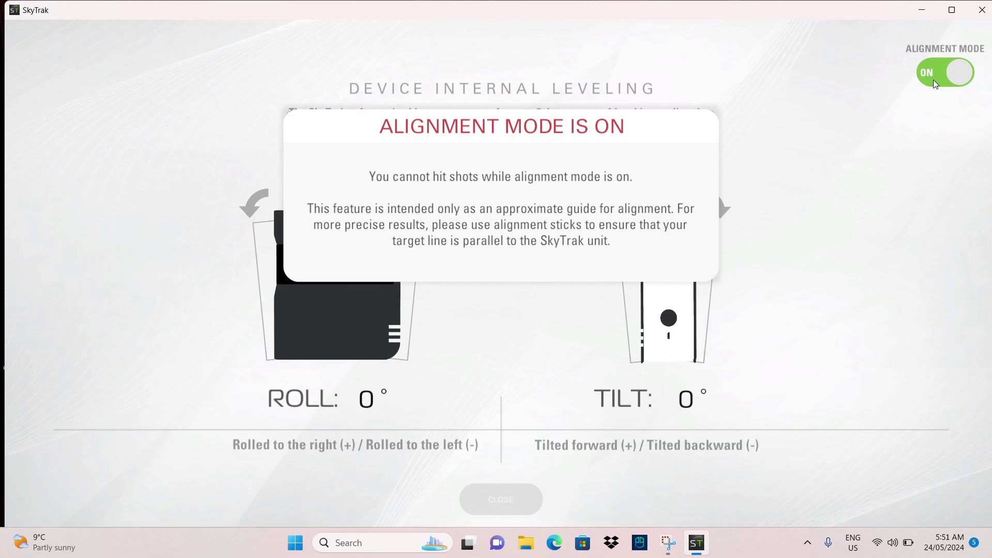
{"action": "left_click", "coordinate": [946, 73]}
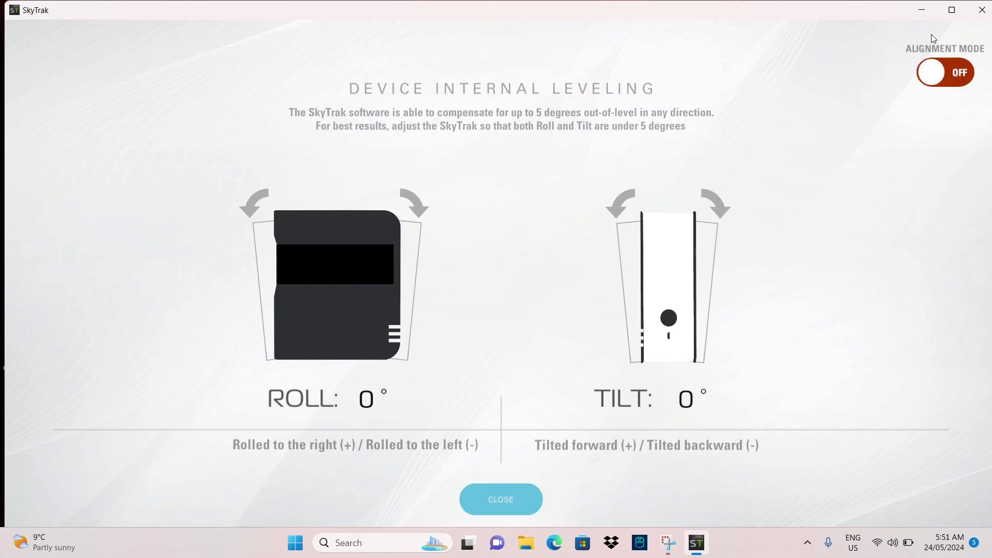
Close the SkyTrak app and open the TGC2019 courses web page saved on the desktop in Microsoft Edge
{"action": "left_click", "coordinate": [979, 16]}
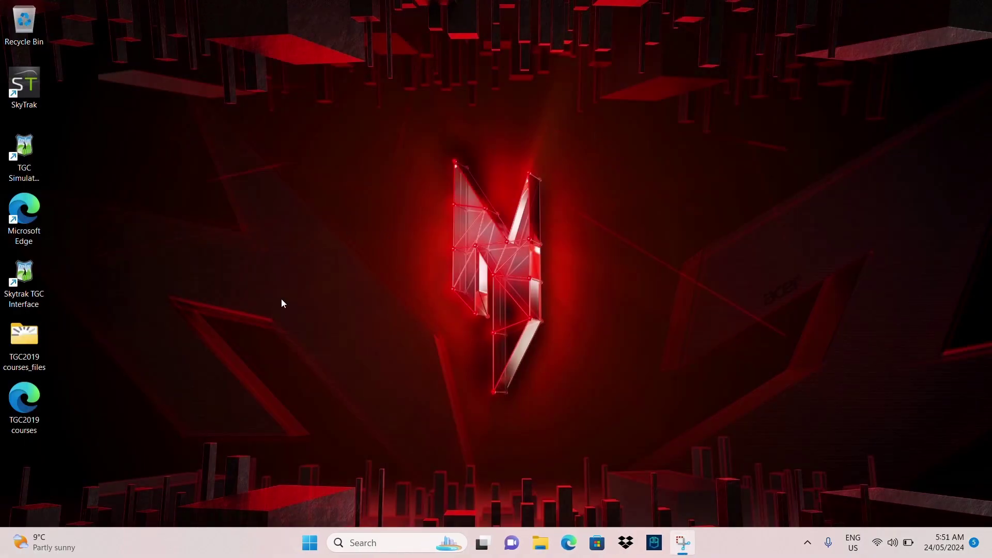
{"action": "double_click", "coordinate": [36, 409]}
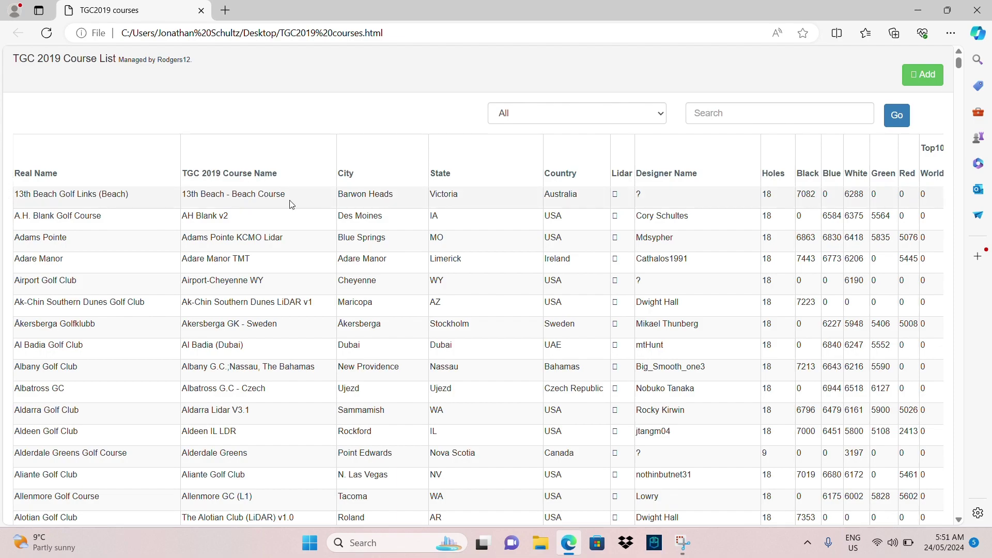
Browse the TGC 2019 course list down to the courses starting with C and back to its beginning, comparing real and in-game names
{"action": "left_click", "coordinate": [695, 114]}
{"action": "scroll", "coordinate": [469, 351], "scroll_direction": "down", "scroll_amount": 1}
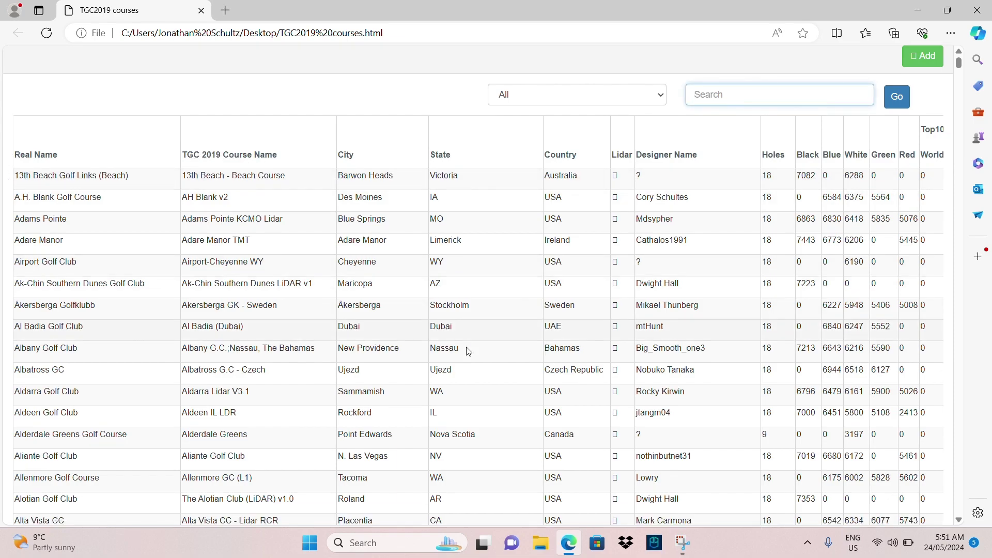
{"action": "scroll", "coordinate": [468, 351], "scroll_direction": "down", "scroll_amount": 20}
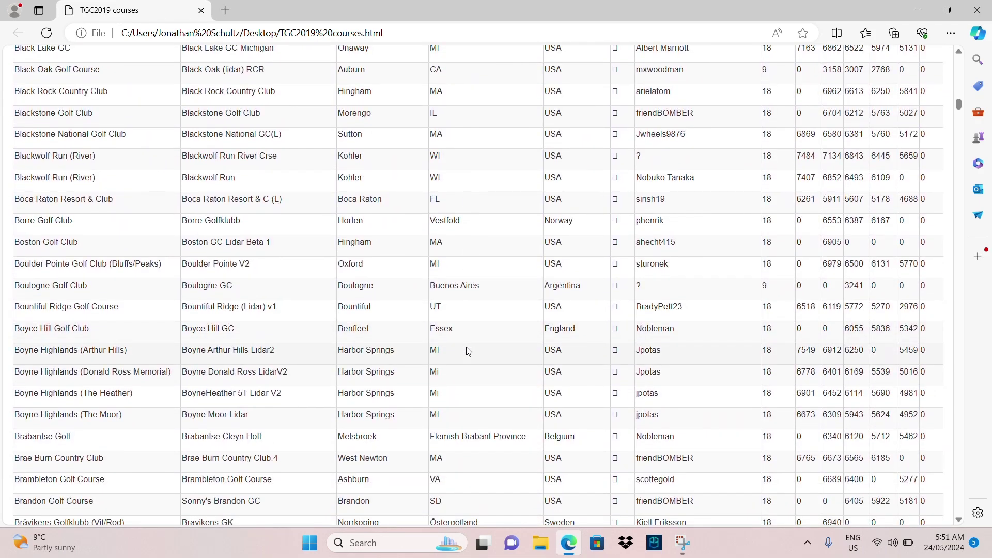
{"action": "scroll", "coordinate": [90, 226], "scroll_direction": "down", "scroll_amount": 12}
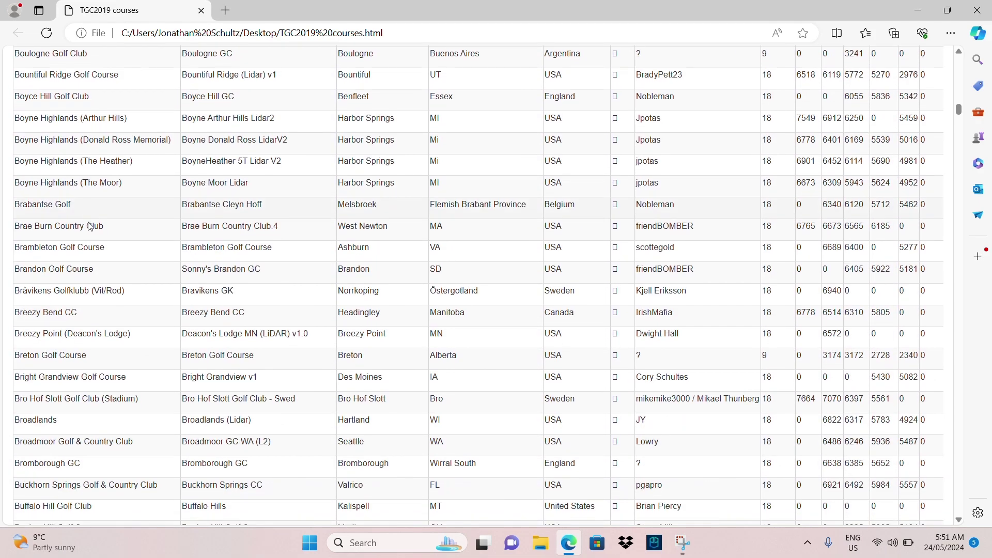
{"action": "scroll", "coordinate": [89, 225], "scroll_direction": "down", "scroll_amount": 5}
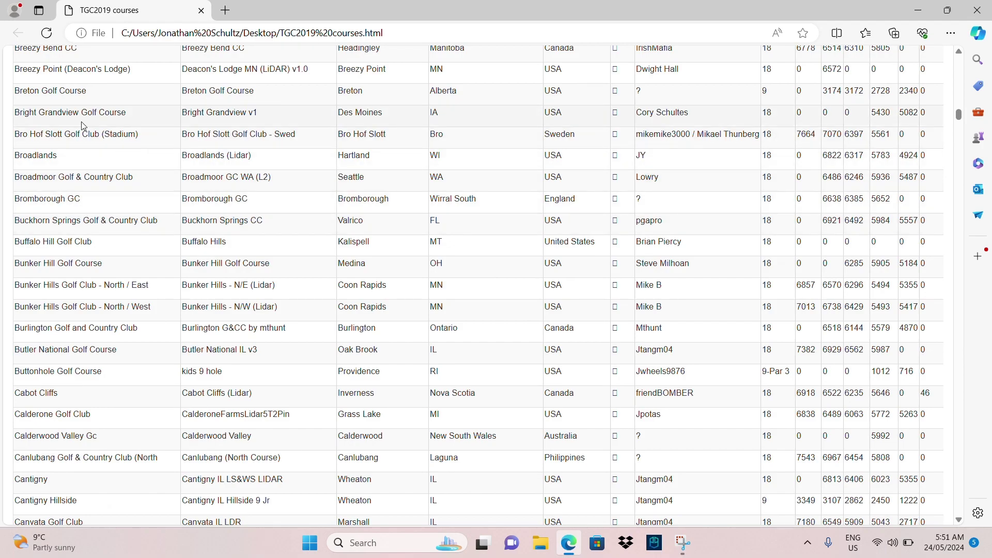
{"action": "scroll", "coordinate": [243, 166], "scroll_direction": "up", "scroll_amount": 20}
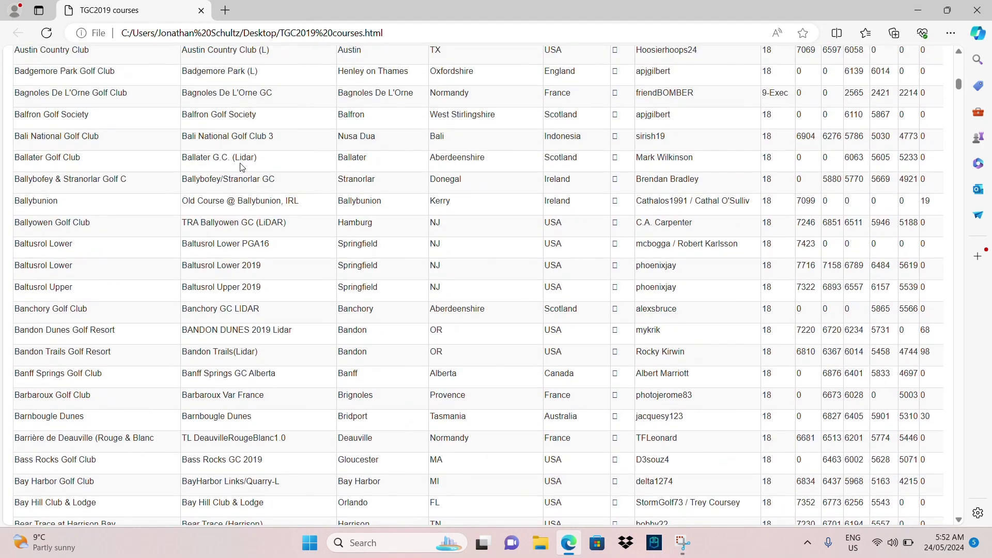
{"action": "scroll", "coordinate": [241, 166], "scroll_direction": "up", "scroll_amount": 15}
{"action": "left_click_drag", "start_coordinate": [186, 193], "coordinate": [315, 303]}
{"action": "right_click", "coordinate": [320, 309]}
{"action": "left_click", "coordinate": [343, 417]}
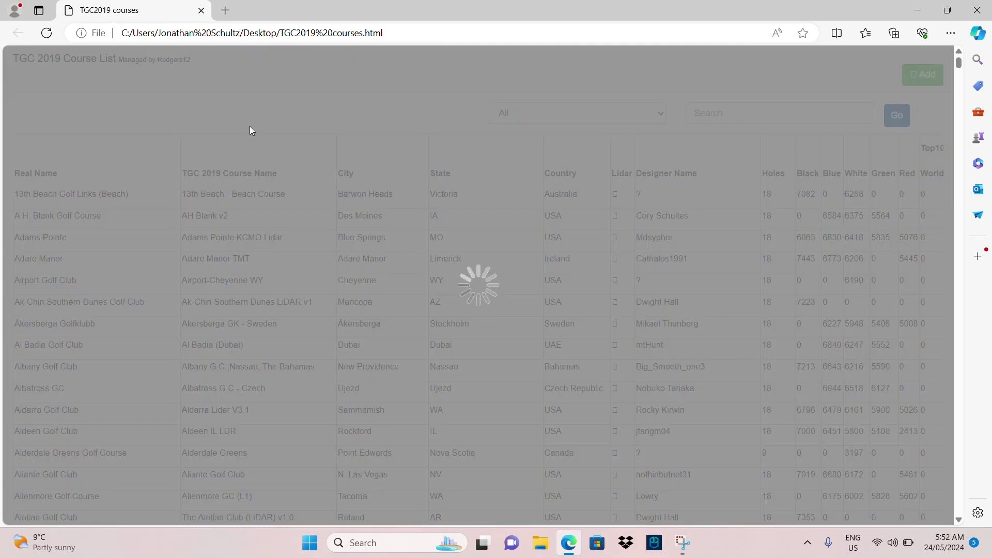